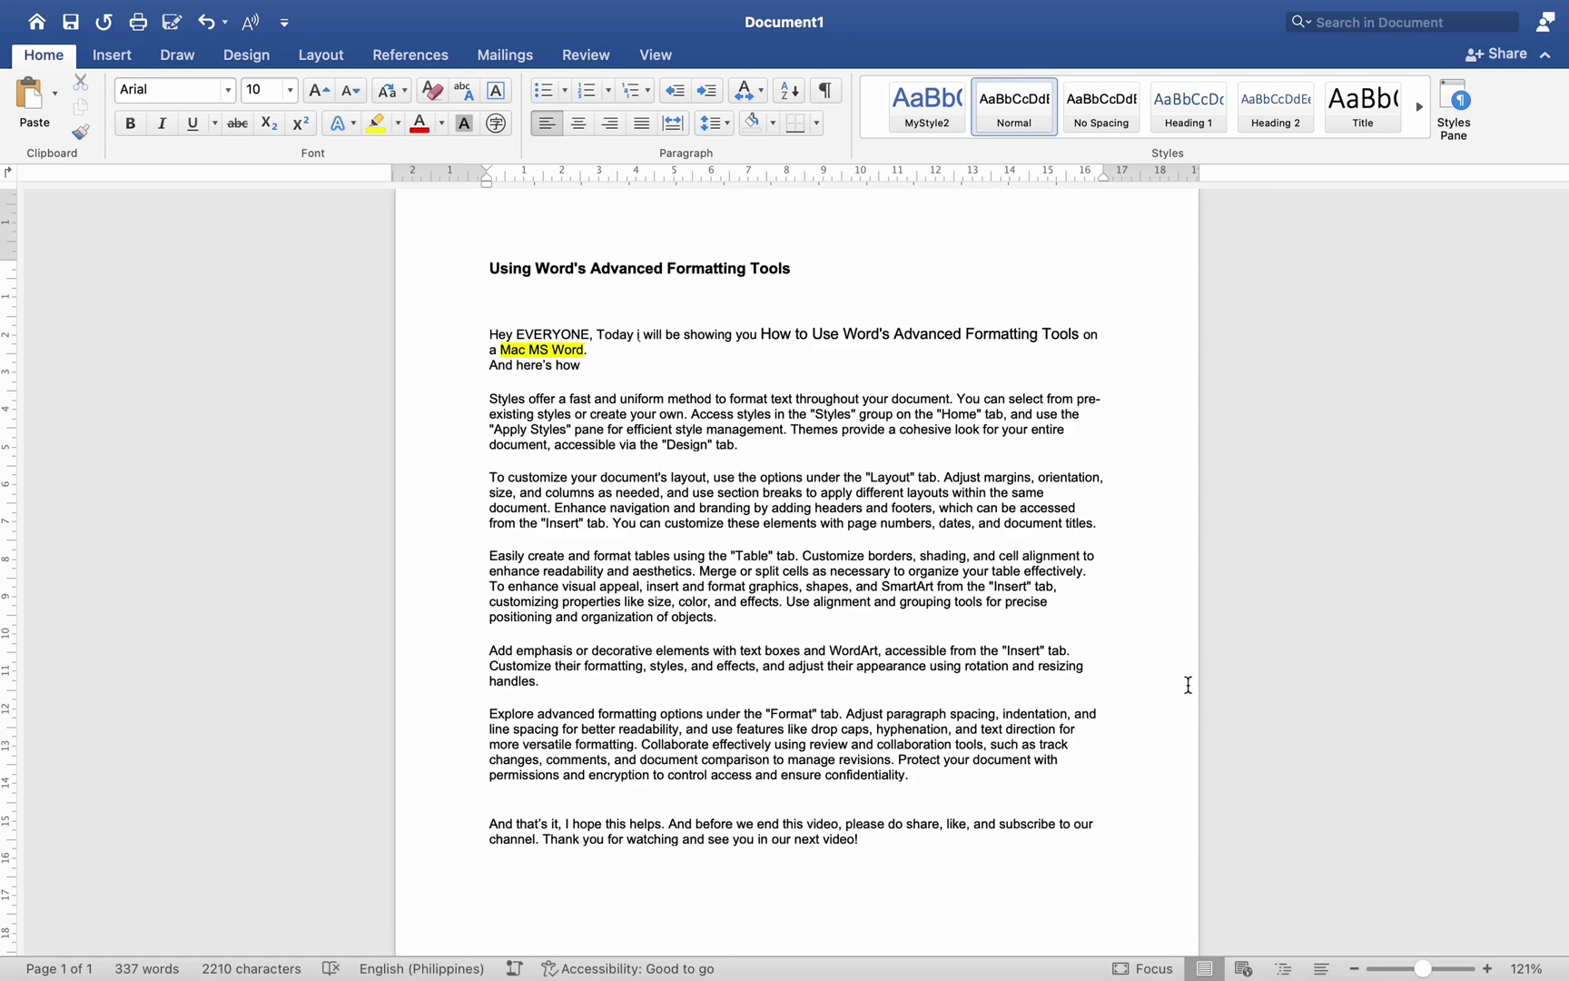
{"action": "scroll", "coordinate": [972, 561], "scroll_direction": "down", "scroll_amount": 2}
{"action": "scroll", "coordinate": [943, 514], "scroll_direction": "up", "scroll_amount": 3}
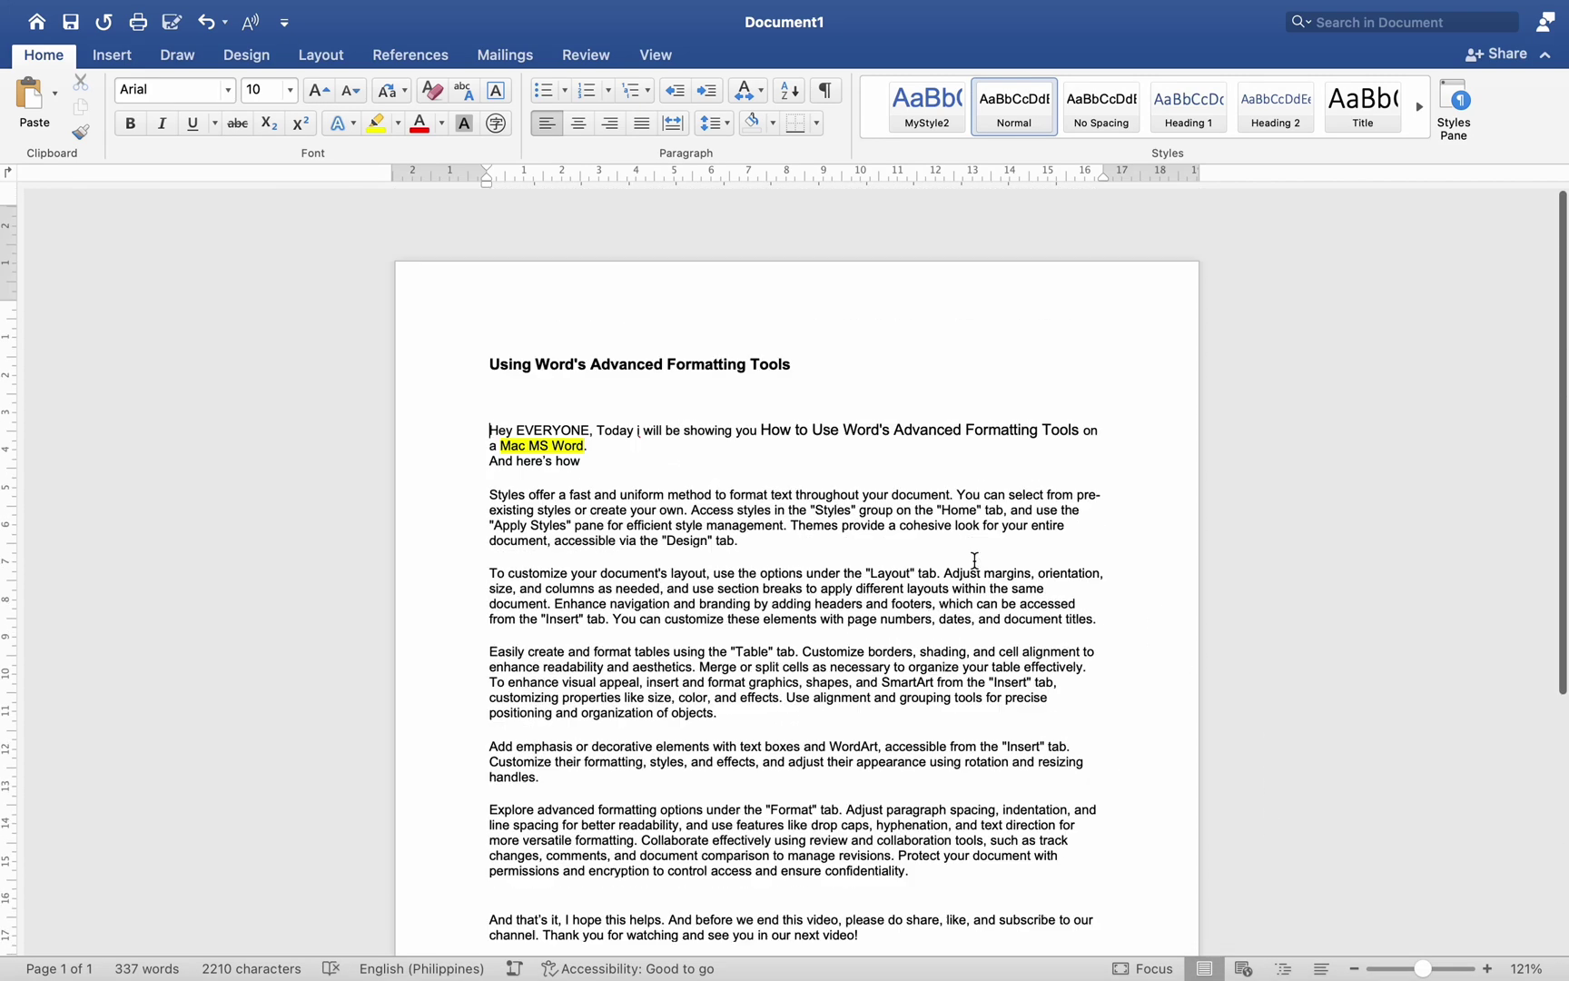
{"action": "scroll", "coordinate": [915, 462], "scroll_direction": "up", "scroll_amount": 1}
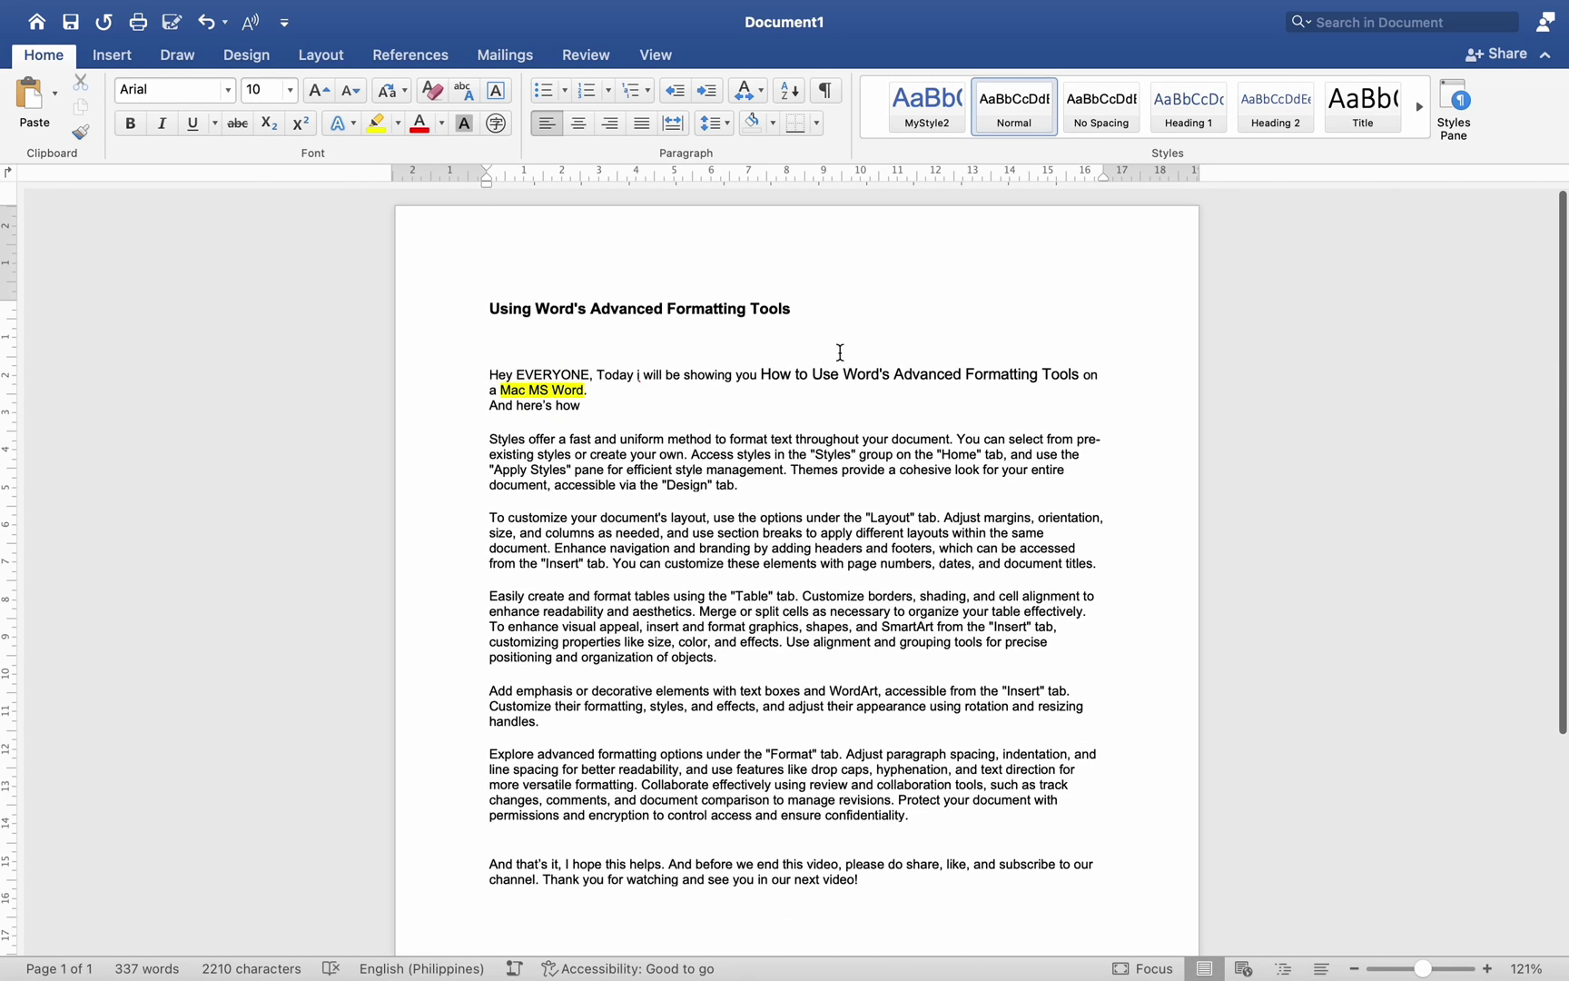
Step: Try No Spacing and Heading 1 on the title, then settle on Heading 2
{"action": "left_click", "coordinate": [488, 307]}
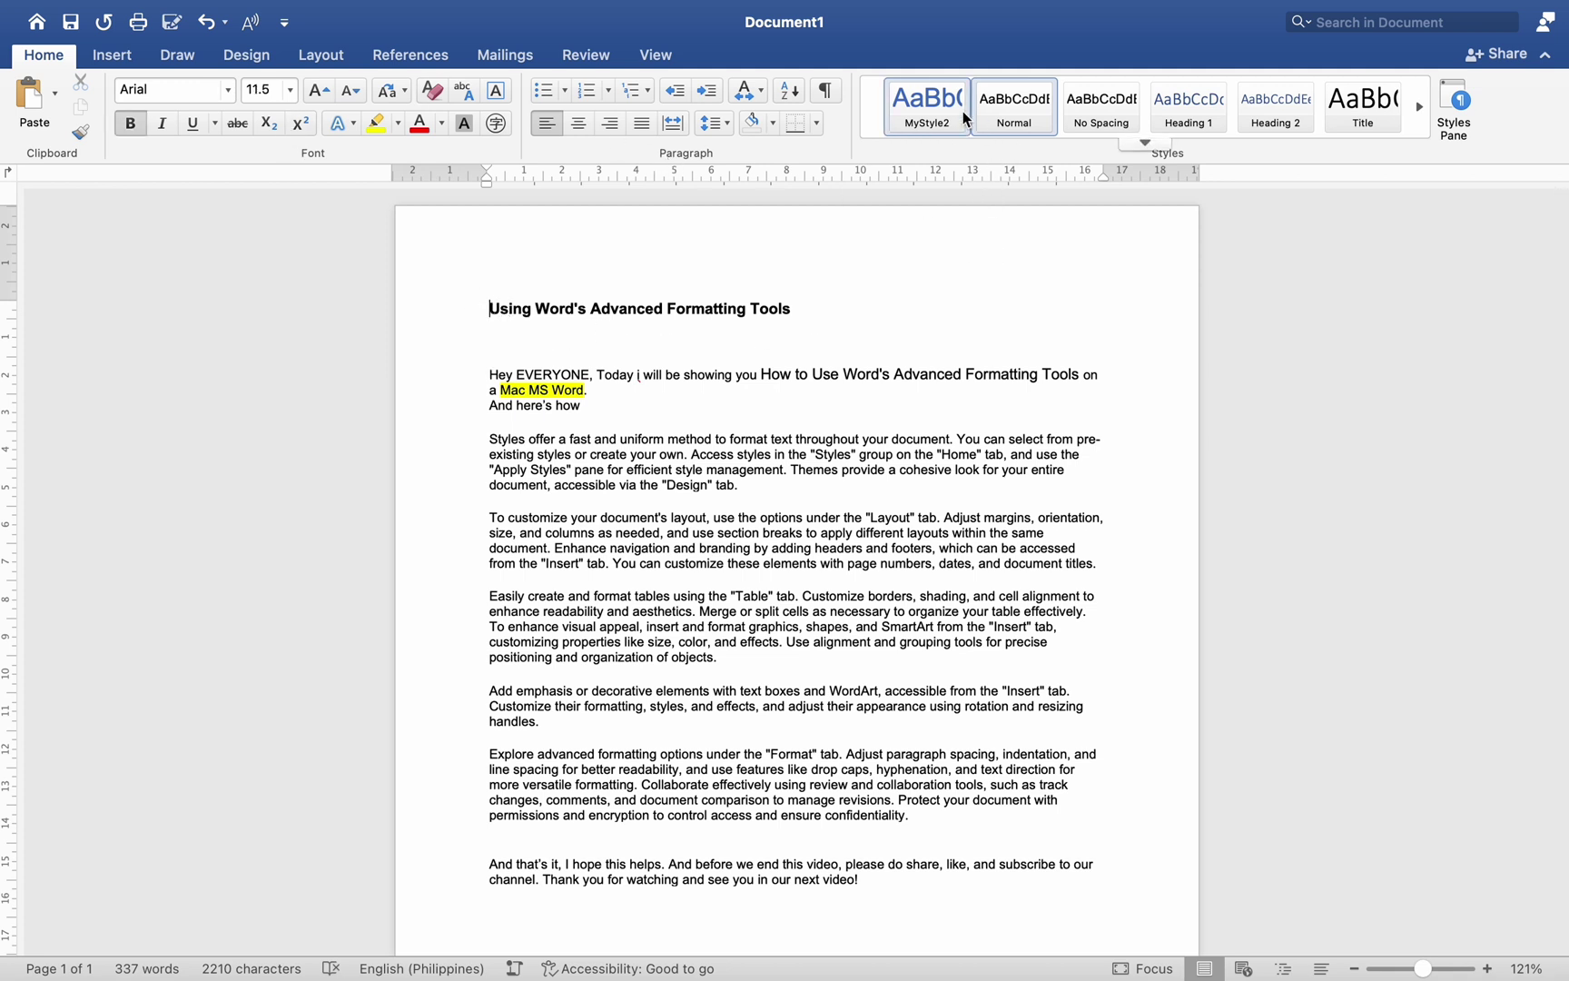
{"action": "left_click", "coordinate": [1102, 107]}
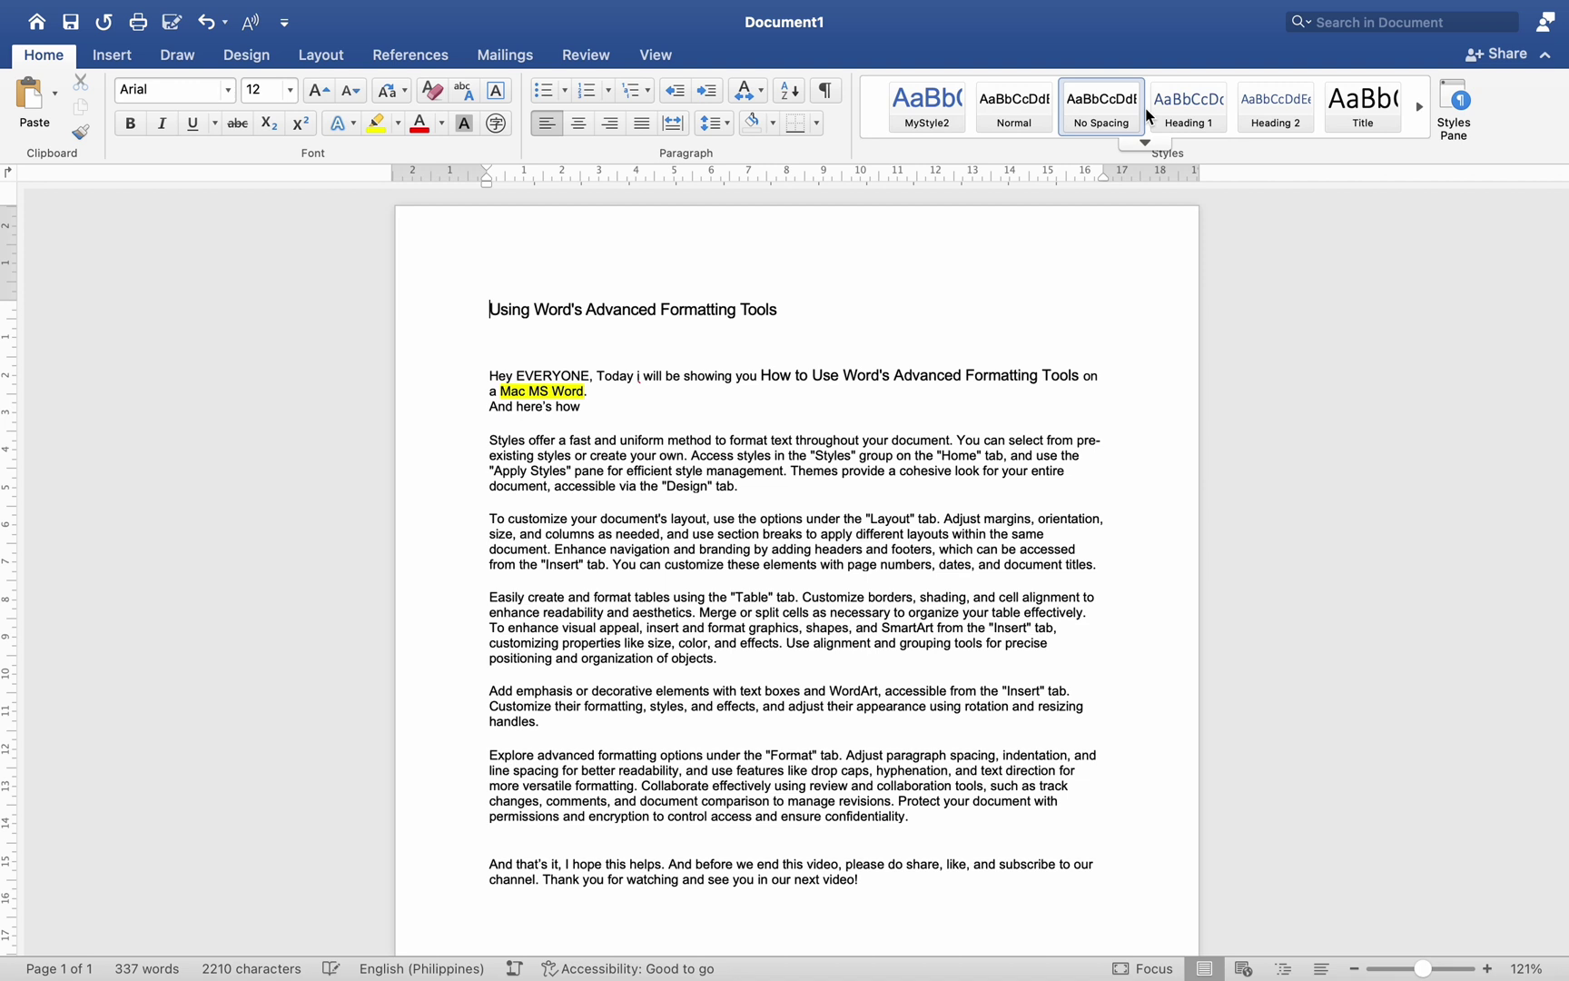
{"action": "left_click", "coordinate": [1184, 108]}
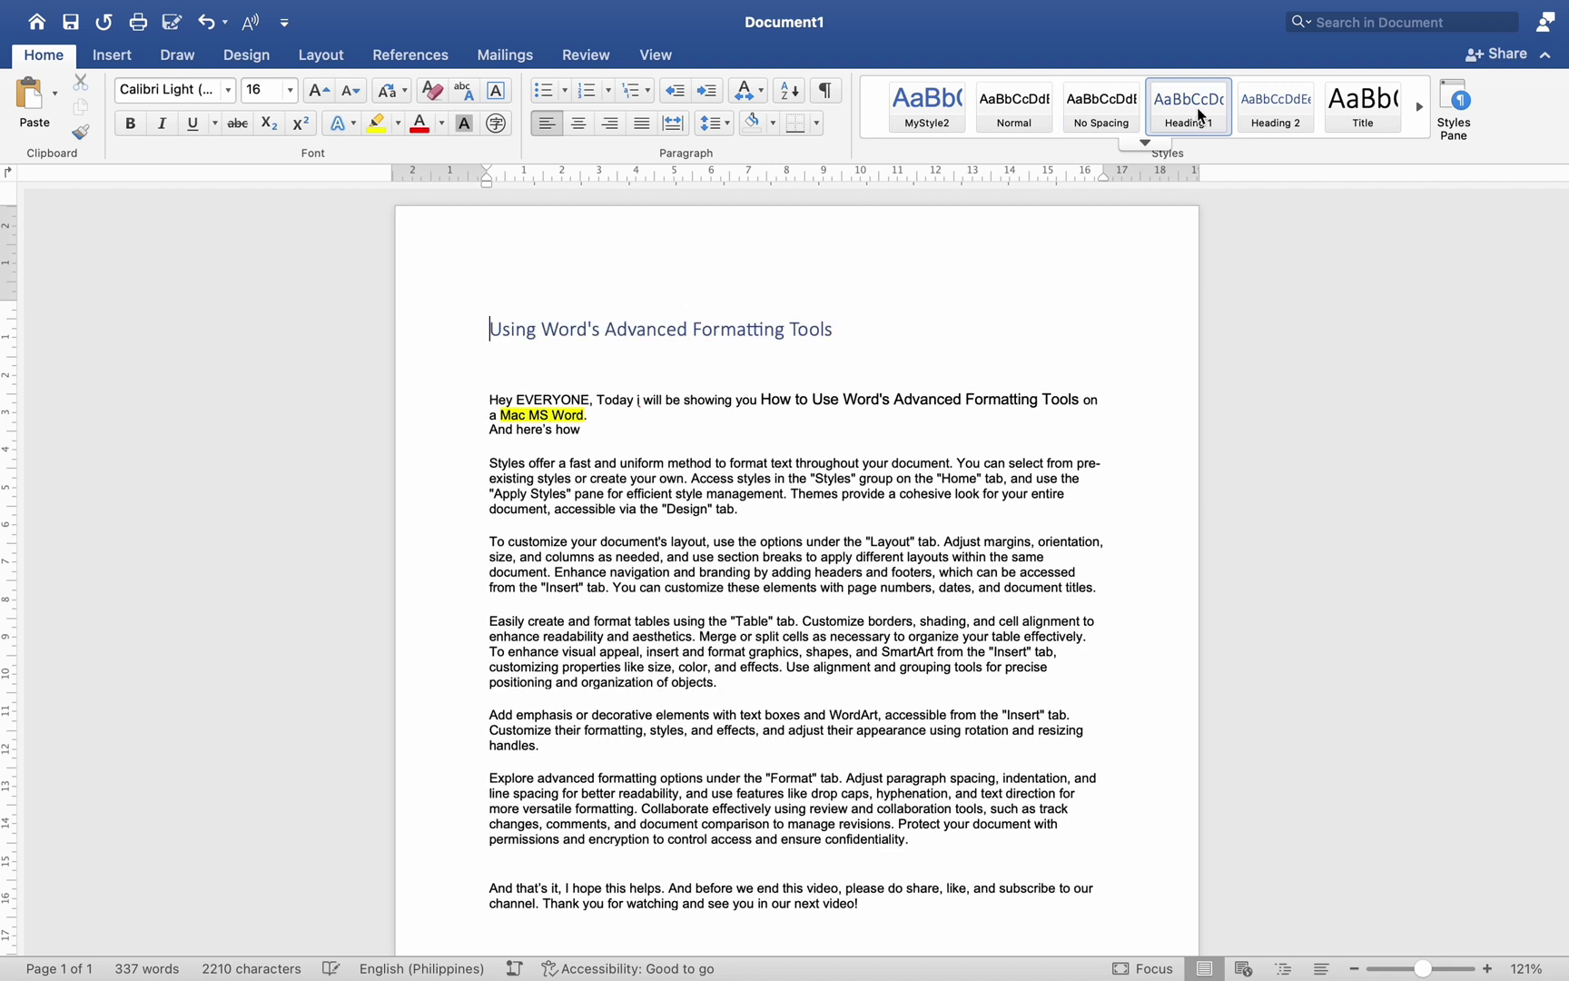
{"action": "left_click", "coordinate": [1279, 115]}
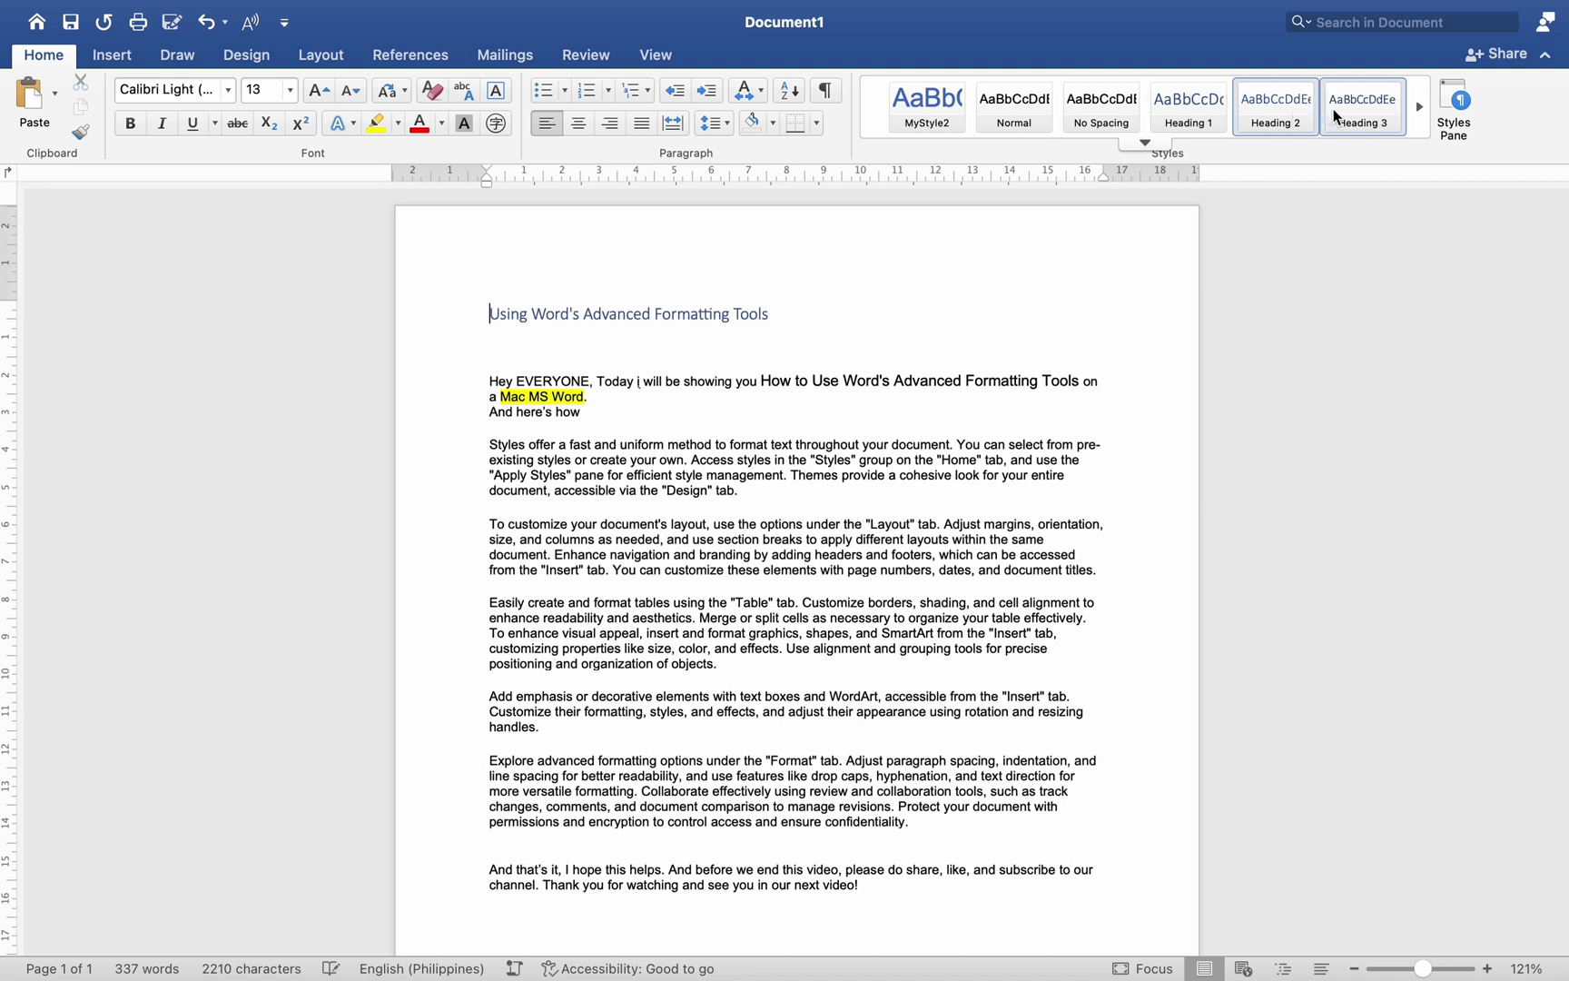
Step: Expand the full list of paragraph styles and close it again
{"action": "left_click", "coordinate": [1420, 111]}
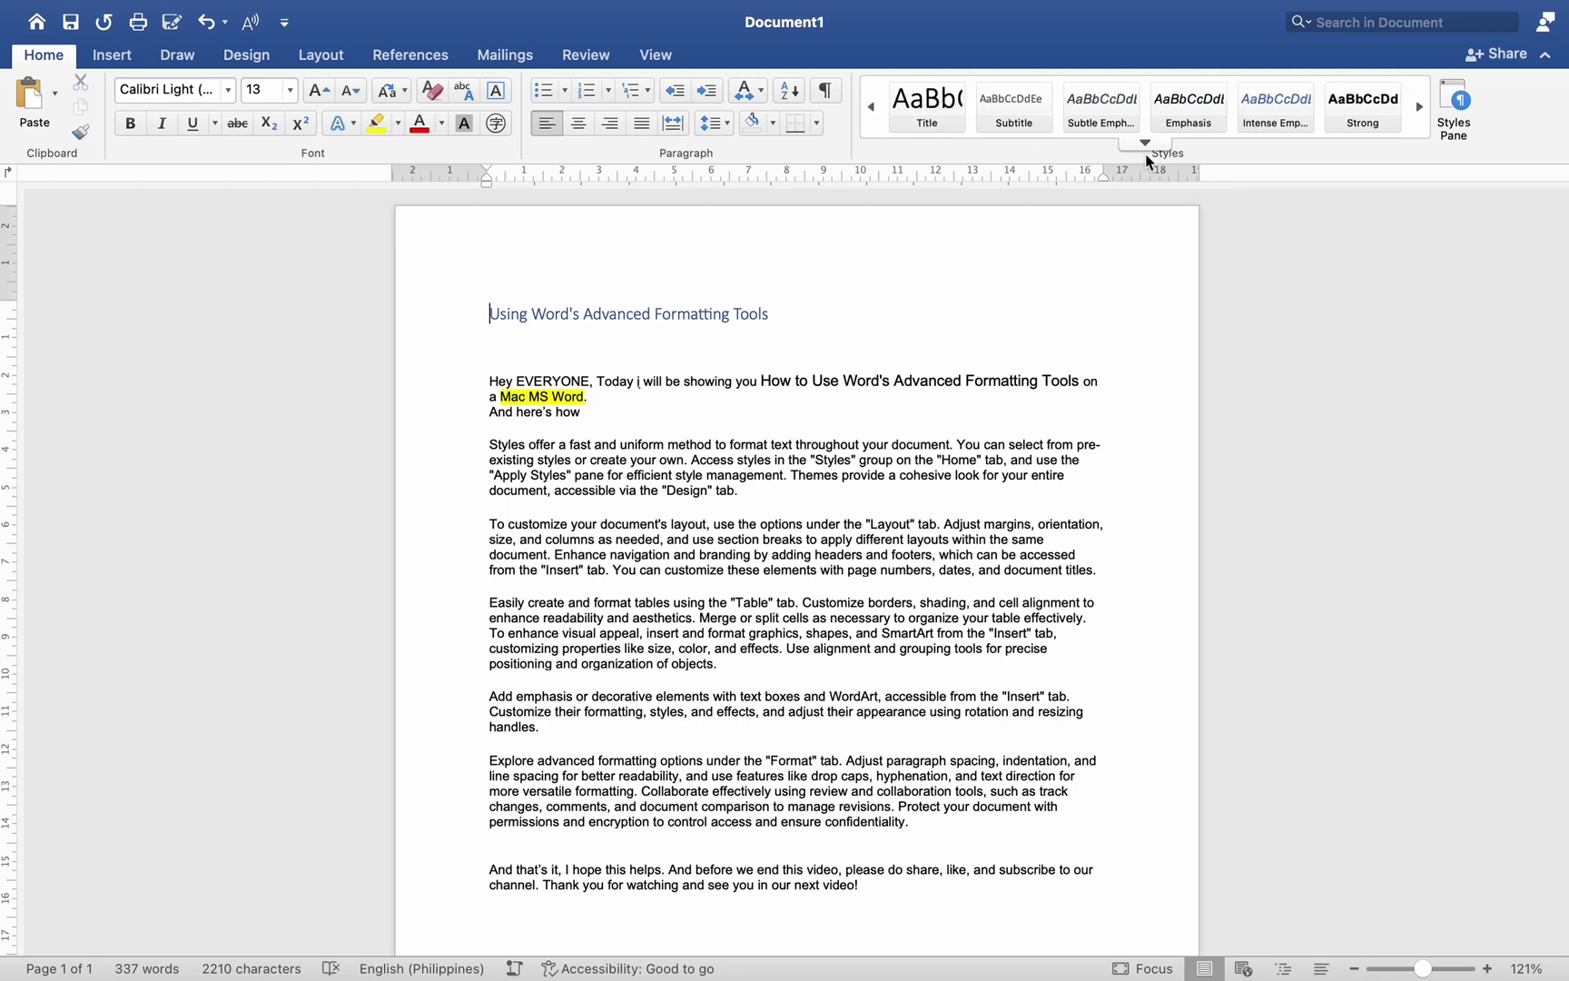
{"action": "left_click", "coordinate": [1450, 104]}
{"action": "left_click", "coordinate": [1345, 428]}
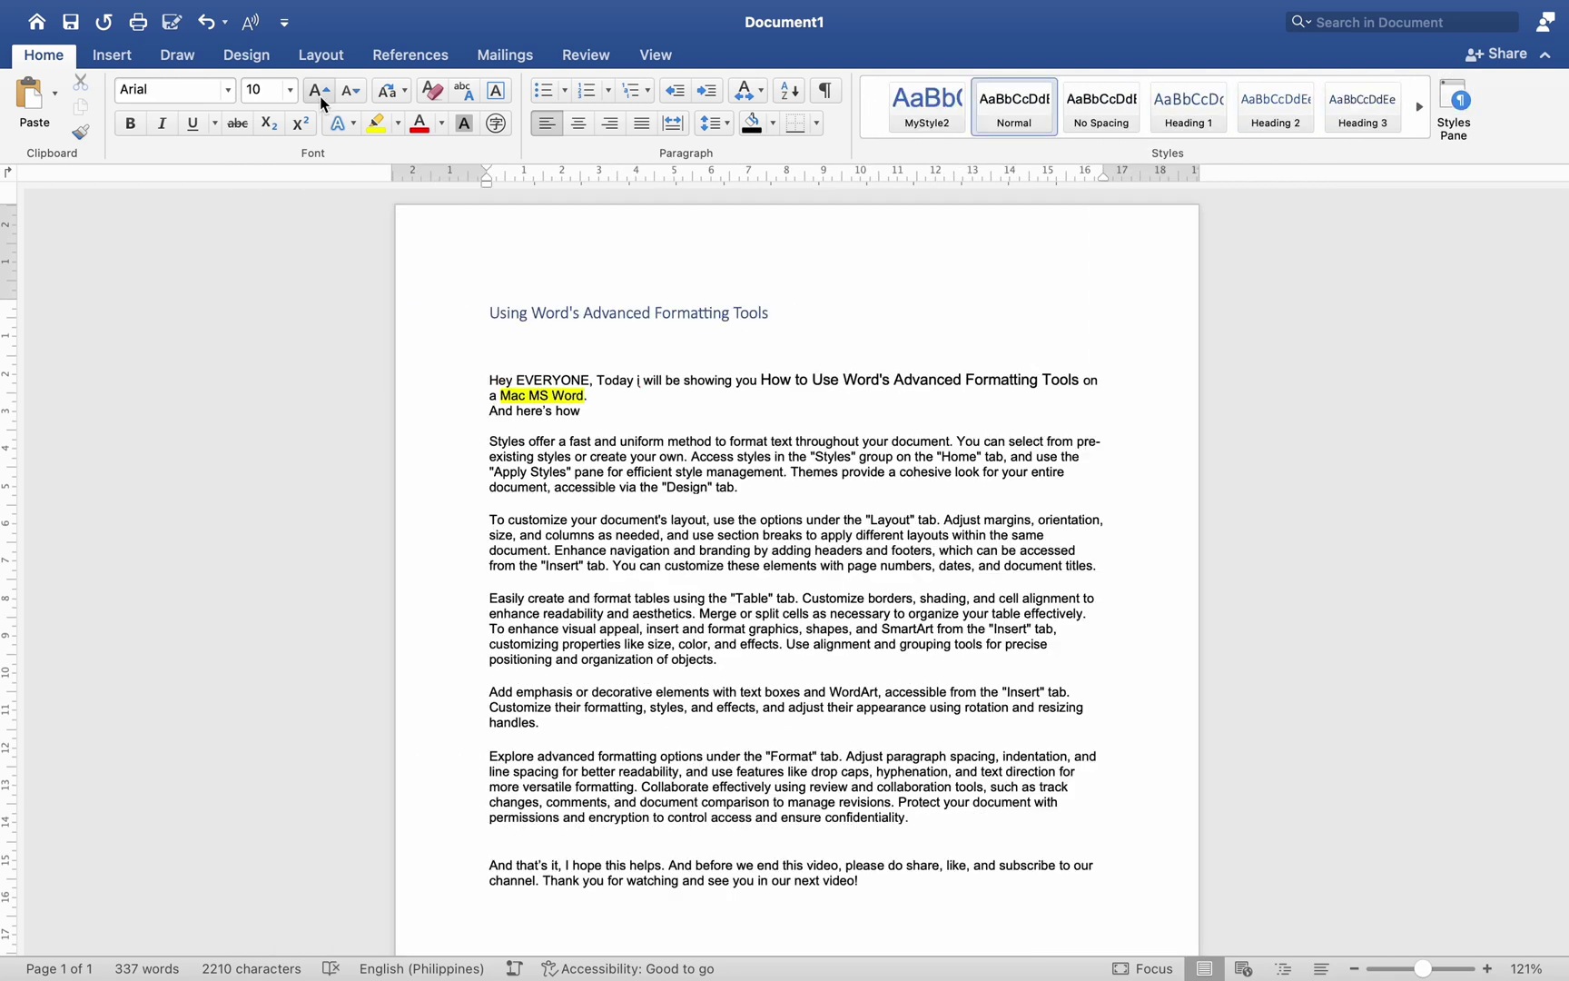
Step: Try a different Design style set, then browse Margins, Orientation, Size, Columns and Breaks
{"action": "left_click", "coordinate": [247, 55]}
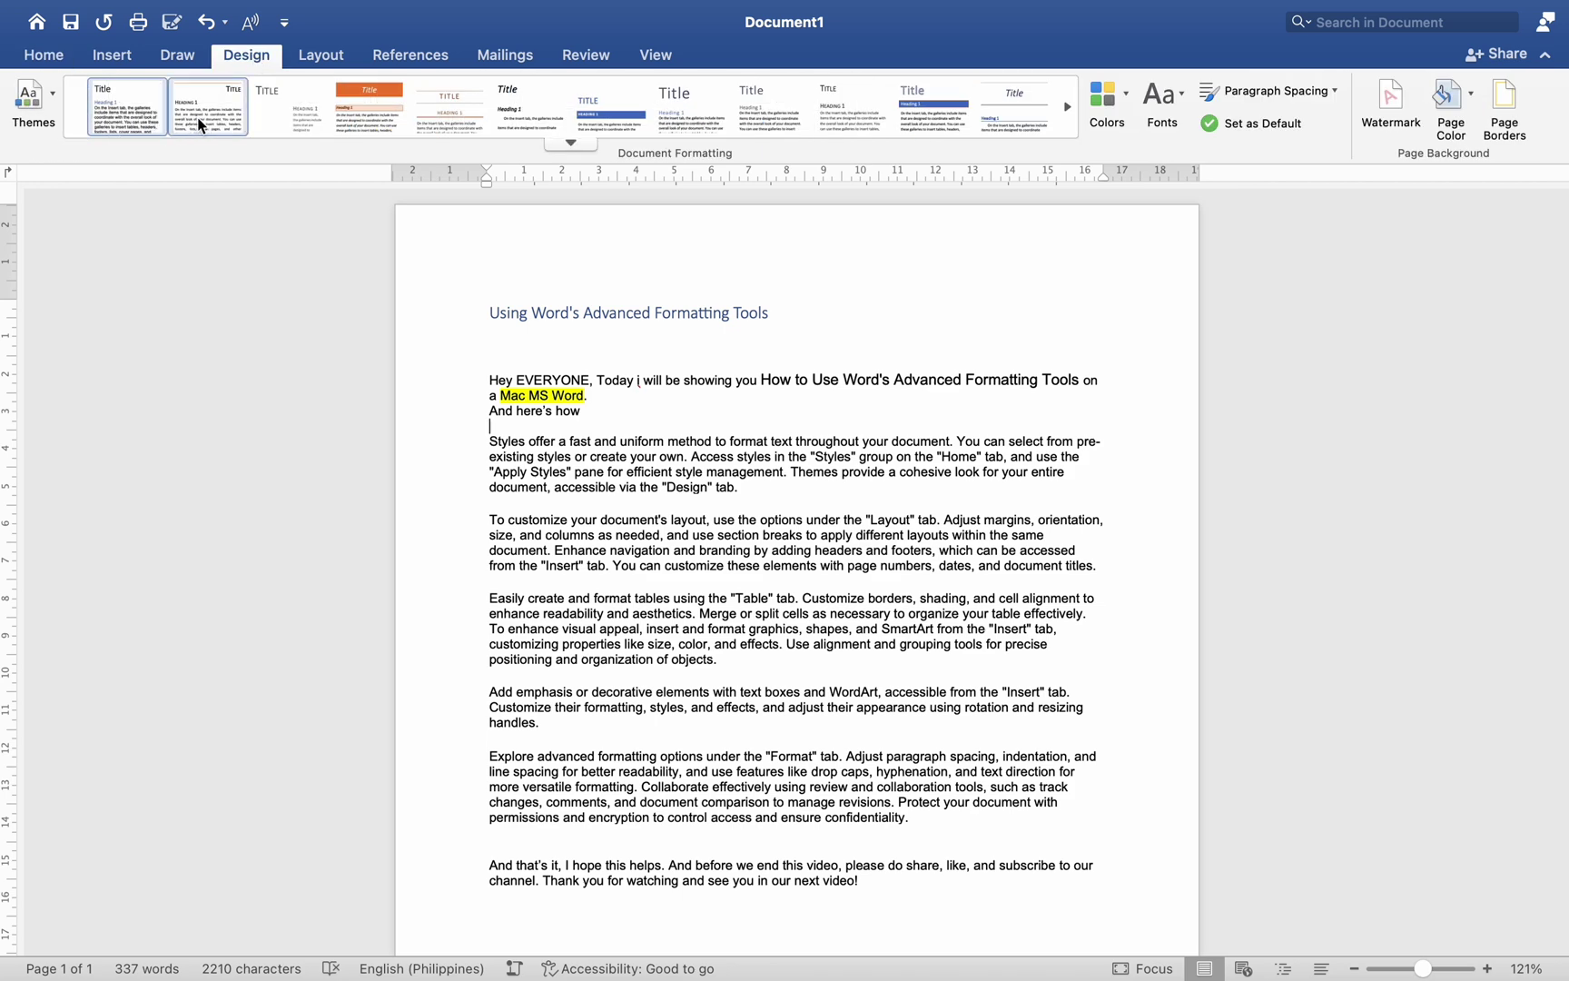
{"action": "left_click", "coordinate": [197, 117]}
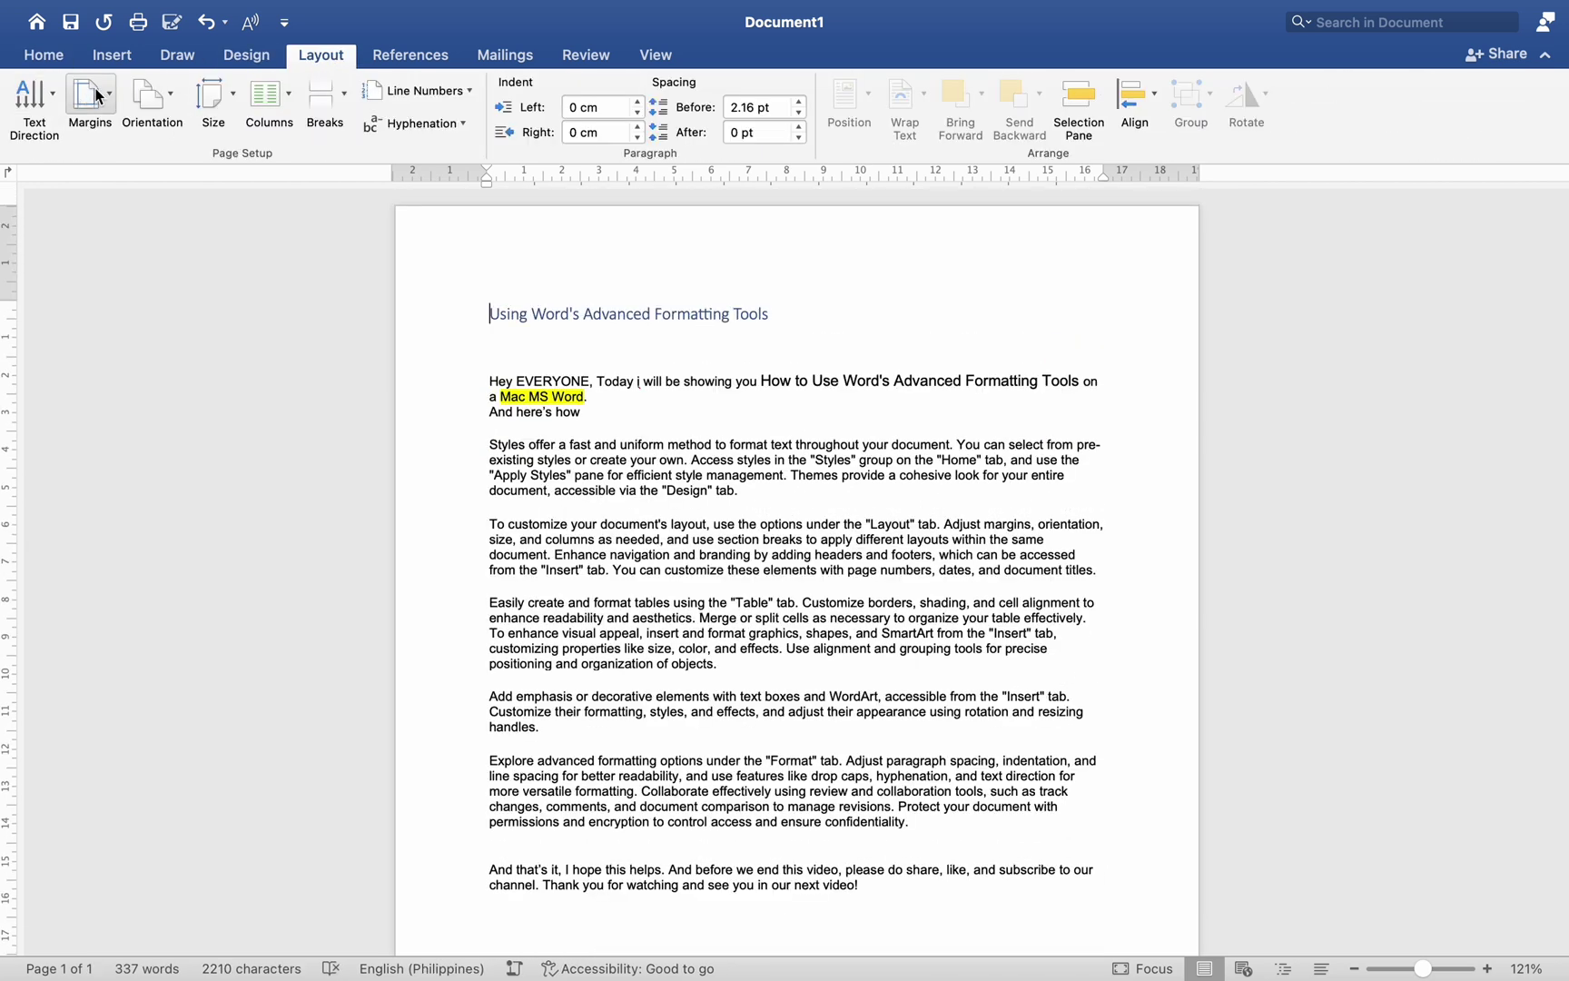
{"action": "left_click", "coordinate": [90, 94]}
{"action": "left_click", "coordinate": [164, 92]}
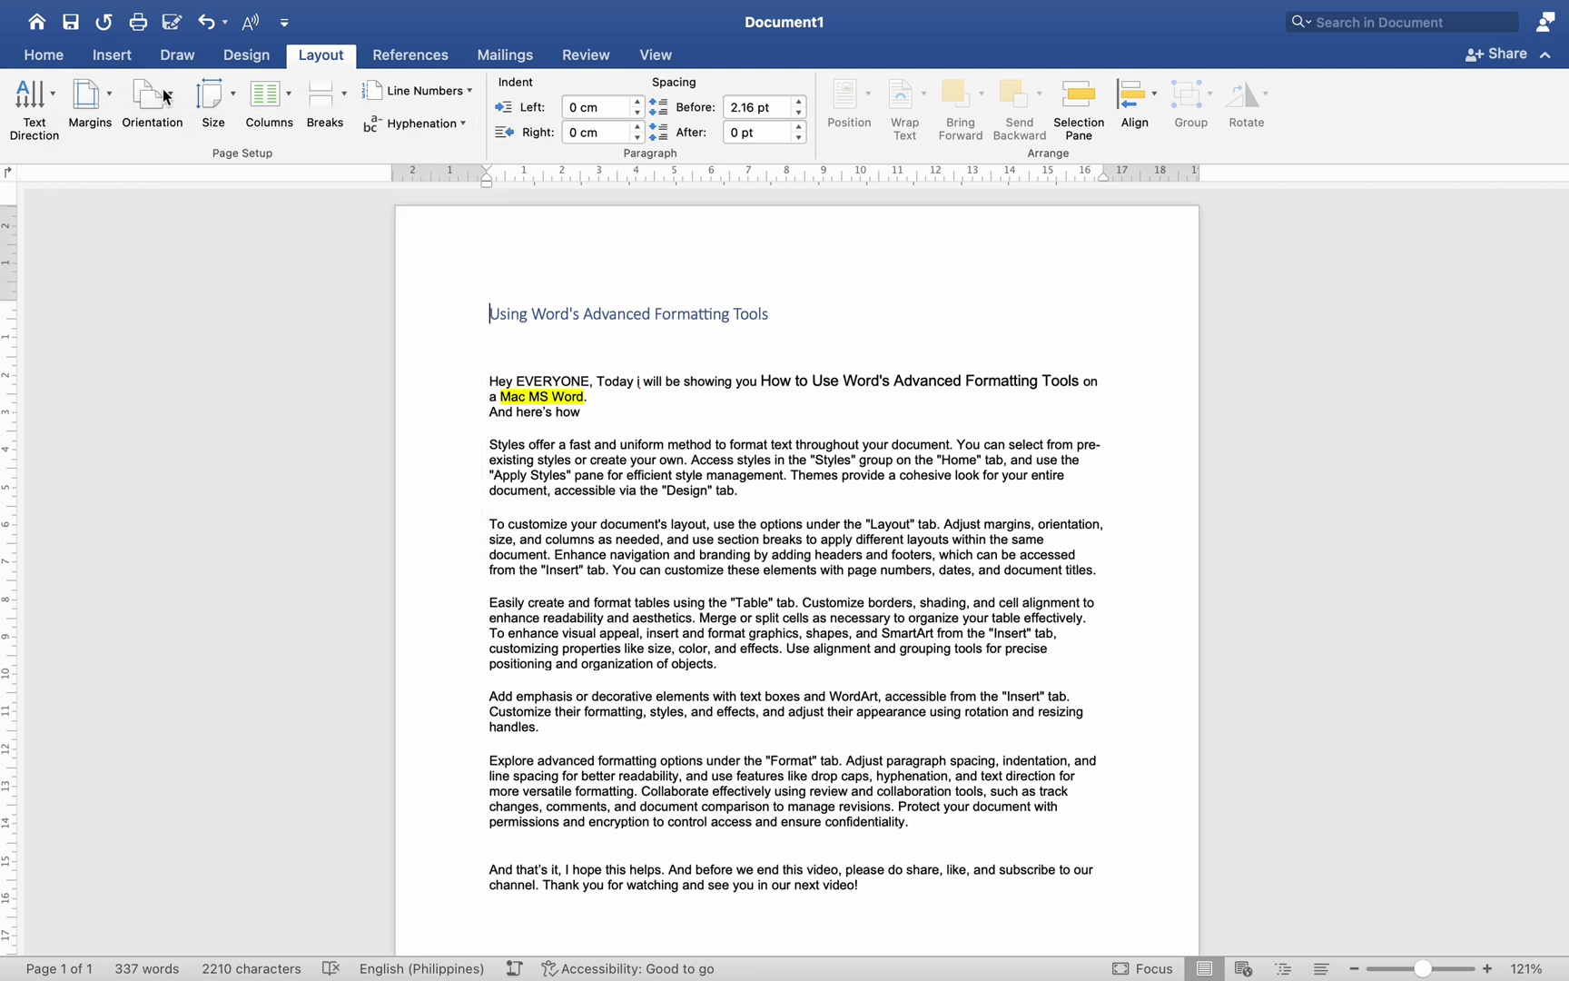
{"action": "left_click", "coordinate": [228, 95]}
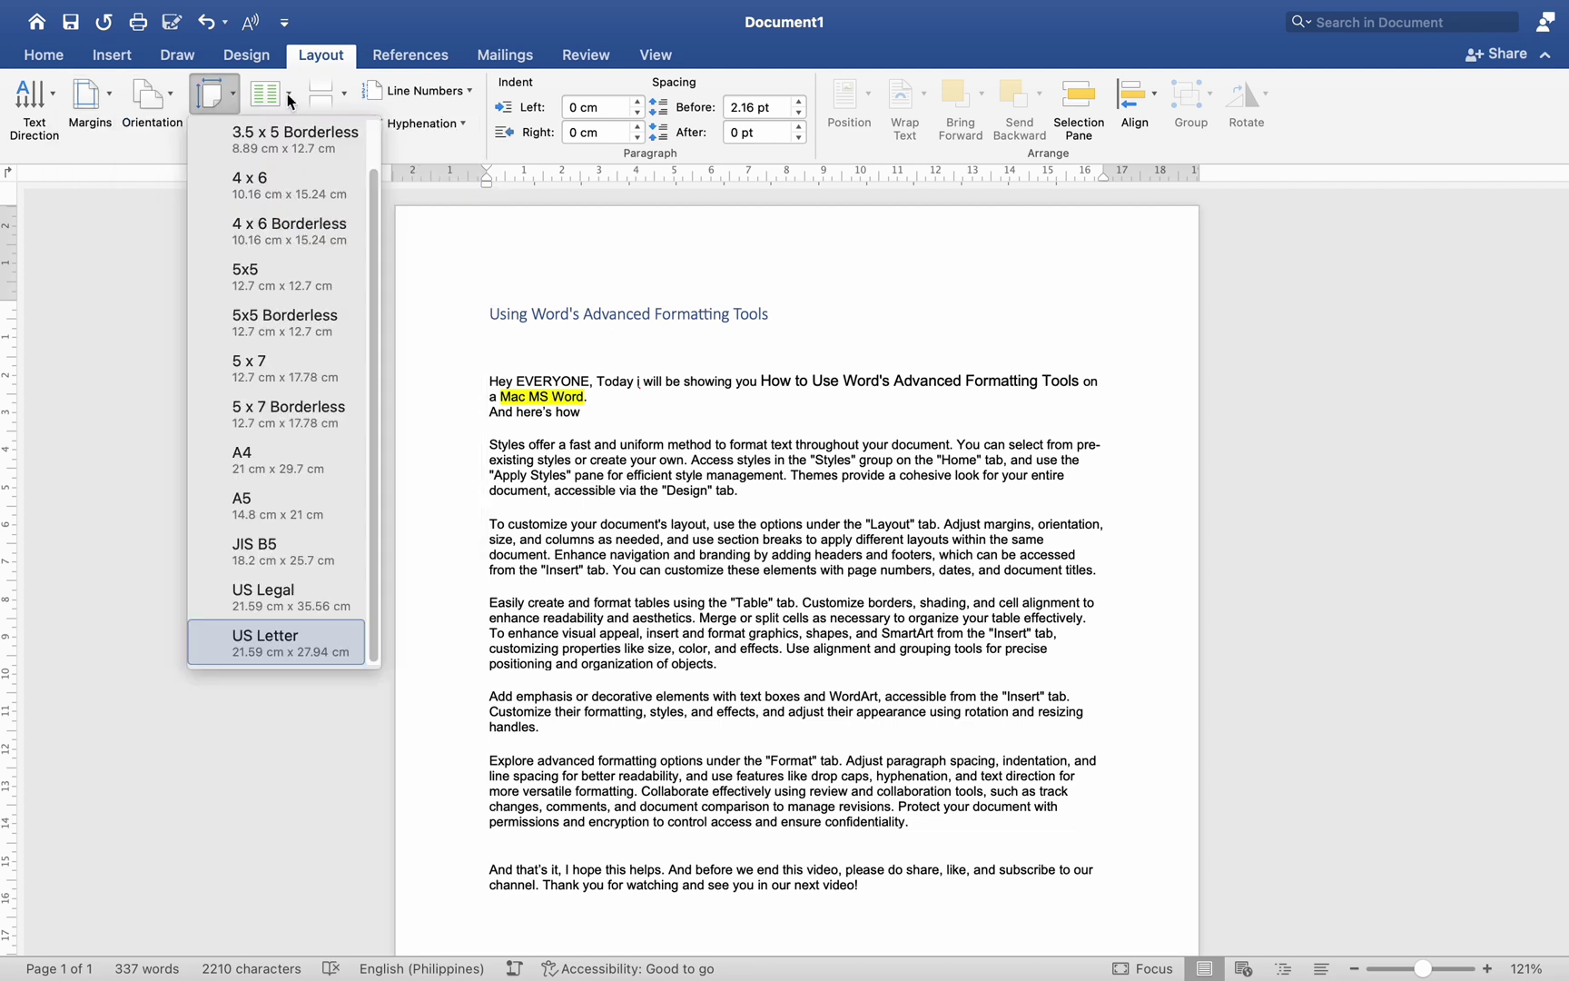
{"action": "left_click", "coordinate": [288, 93]}
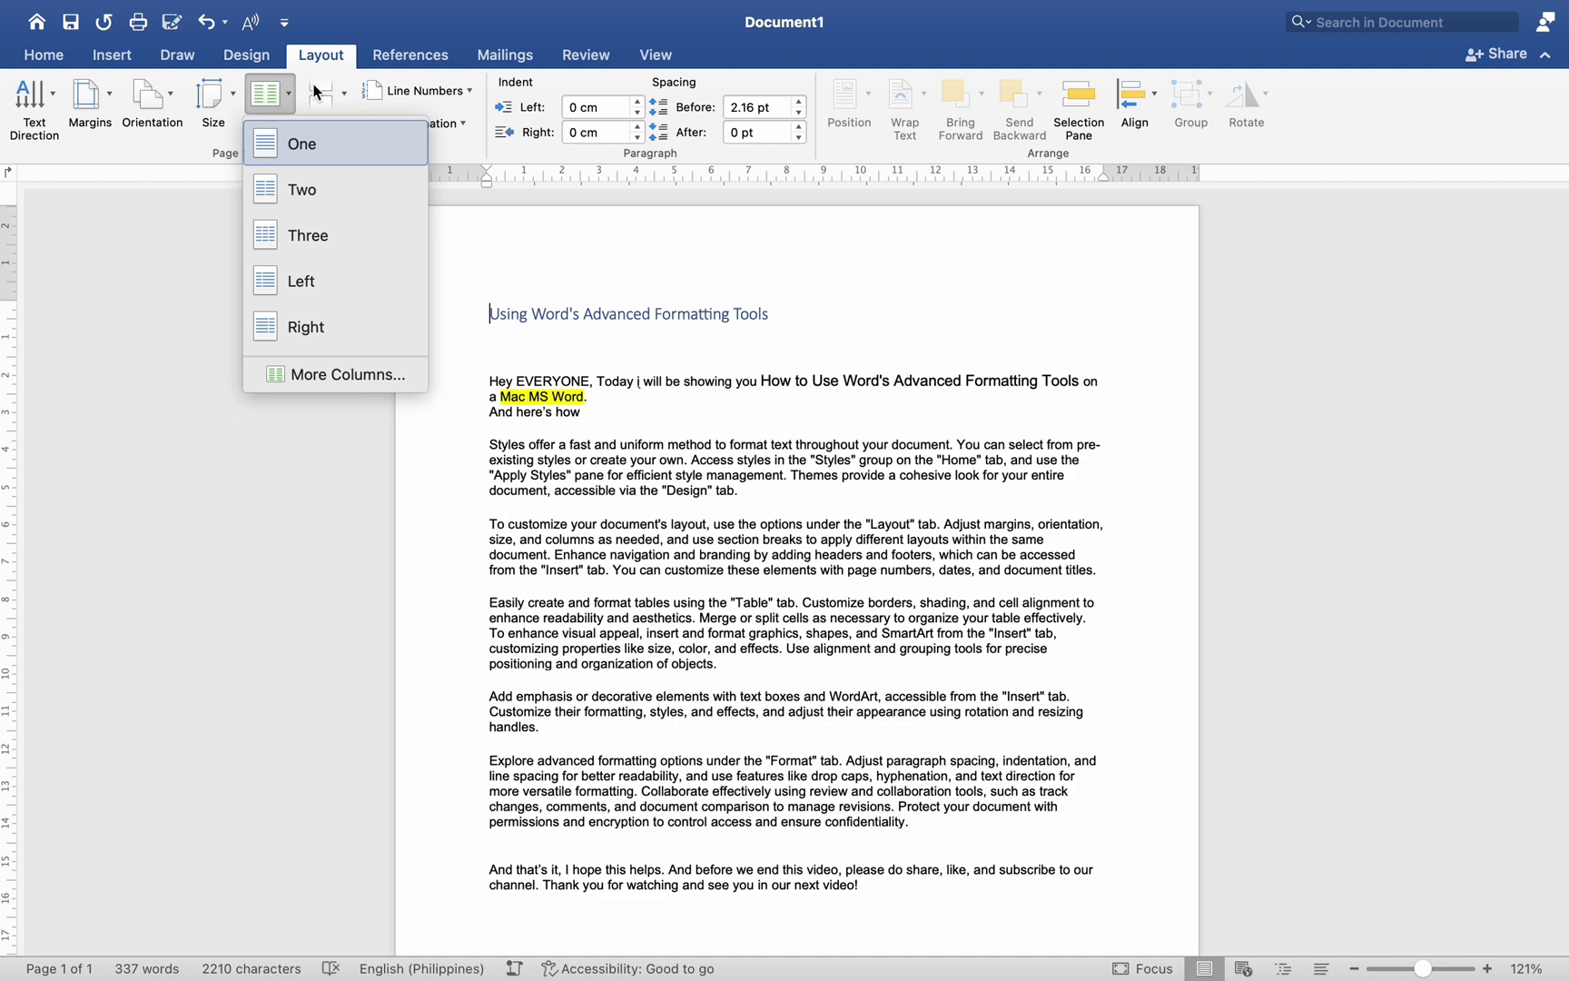
{"action": "left_click", "coordinate": [316, 93]}
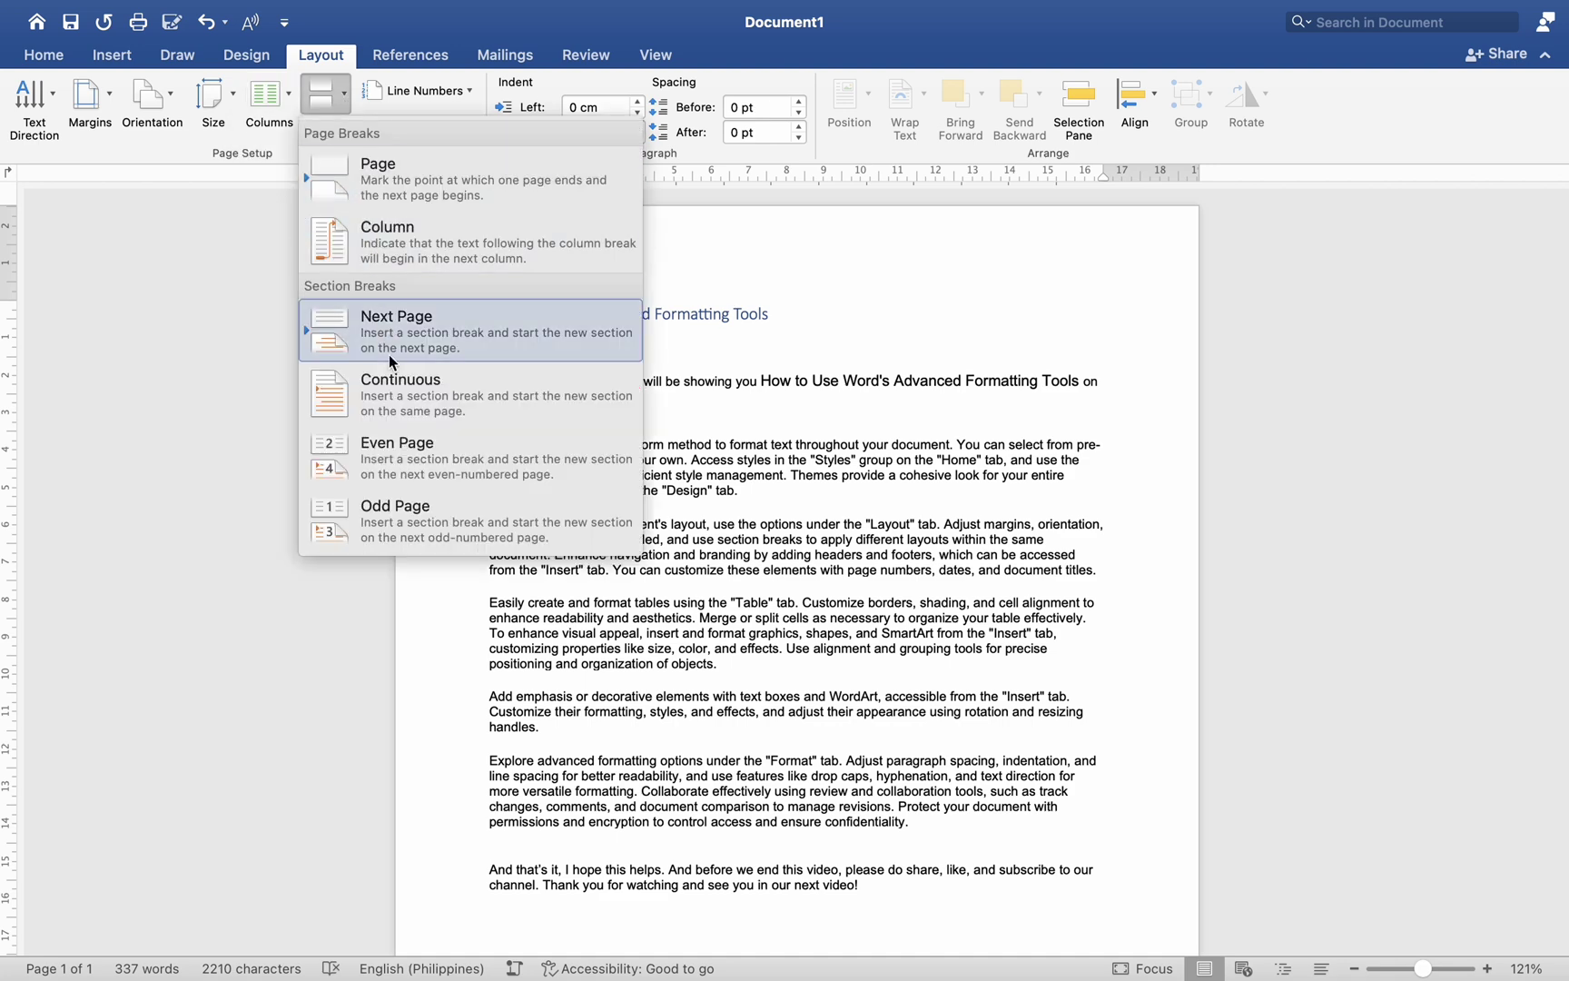
Step: Dismiss the Breaks menu unchanged and browse the Header, Footer and Page Number options
{"action": "left_click", "coordinate": [186, 323]}
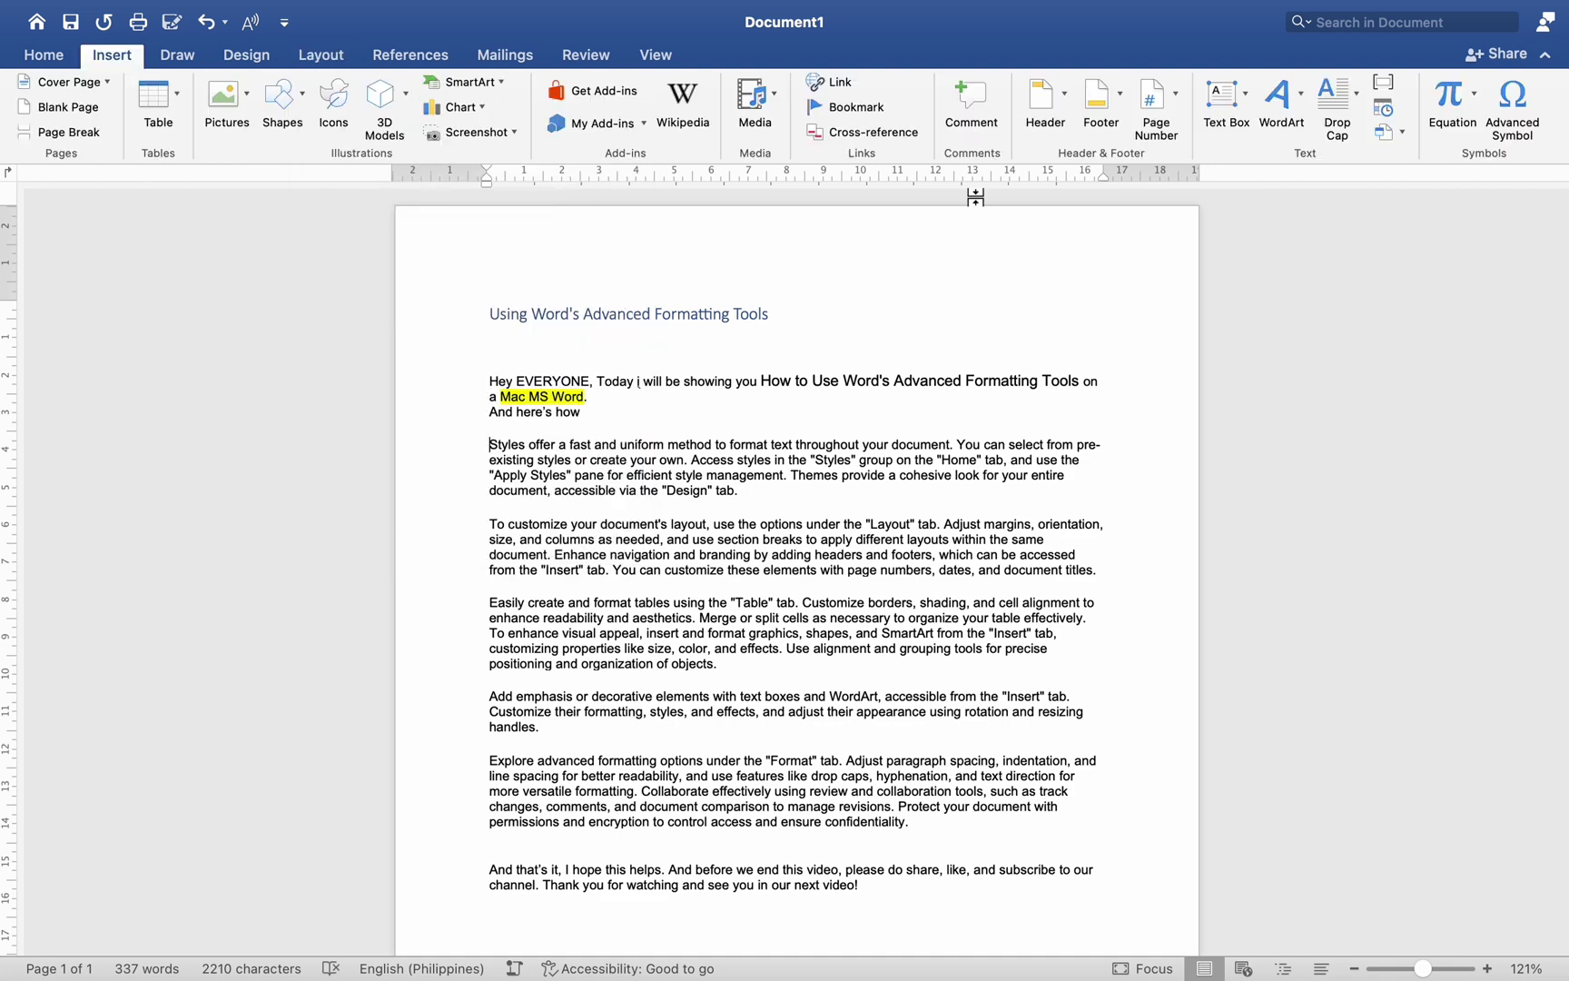
{"action": "left_click", "coordinate": [1046, 99]}
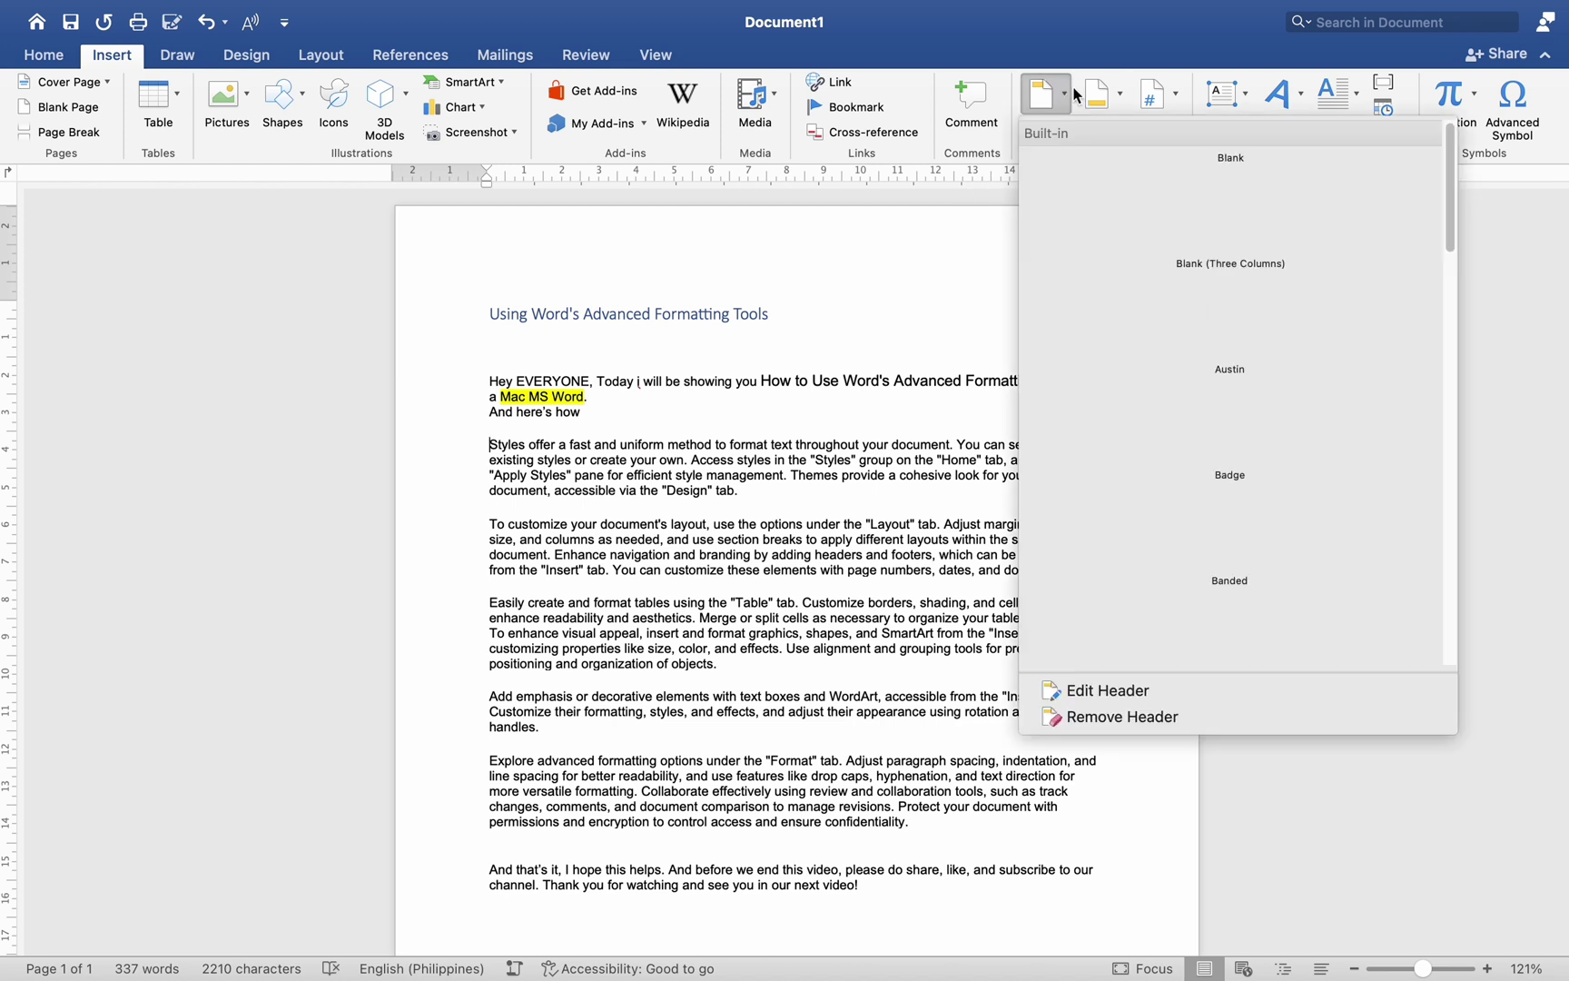
{"action": "left_click", "coordinate": [1121, 95]}
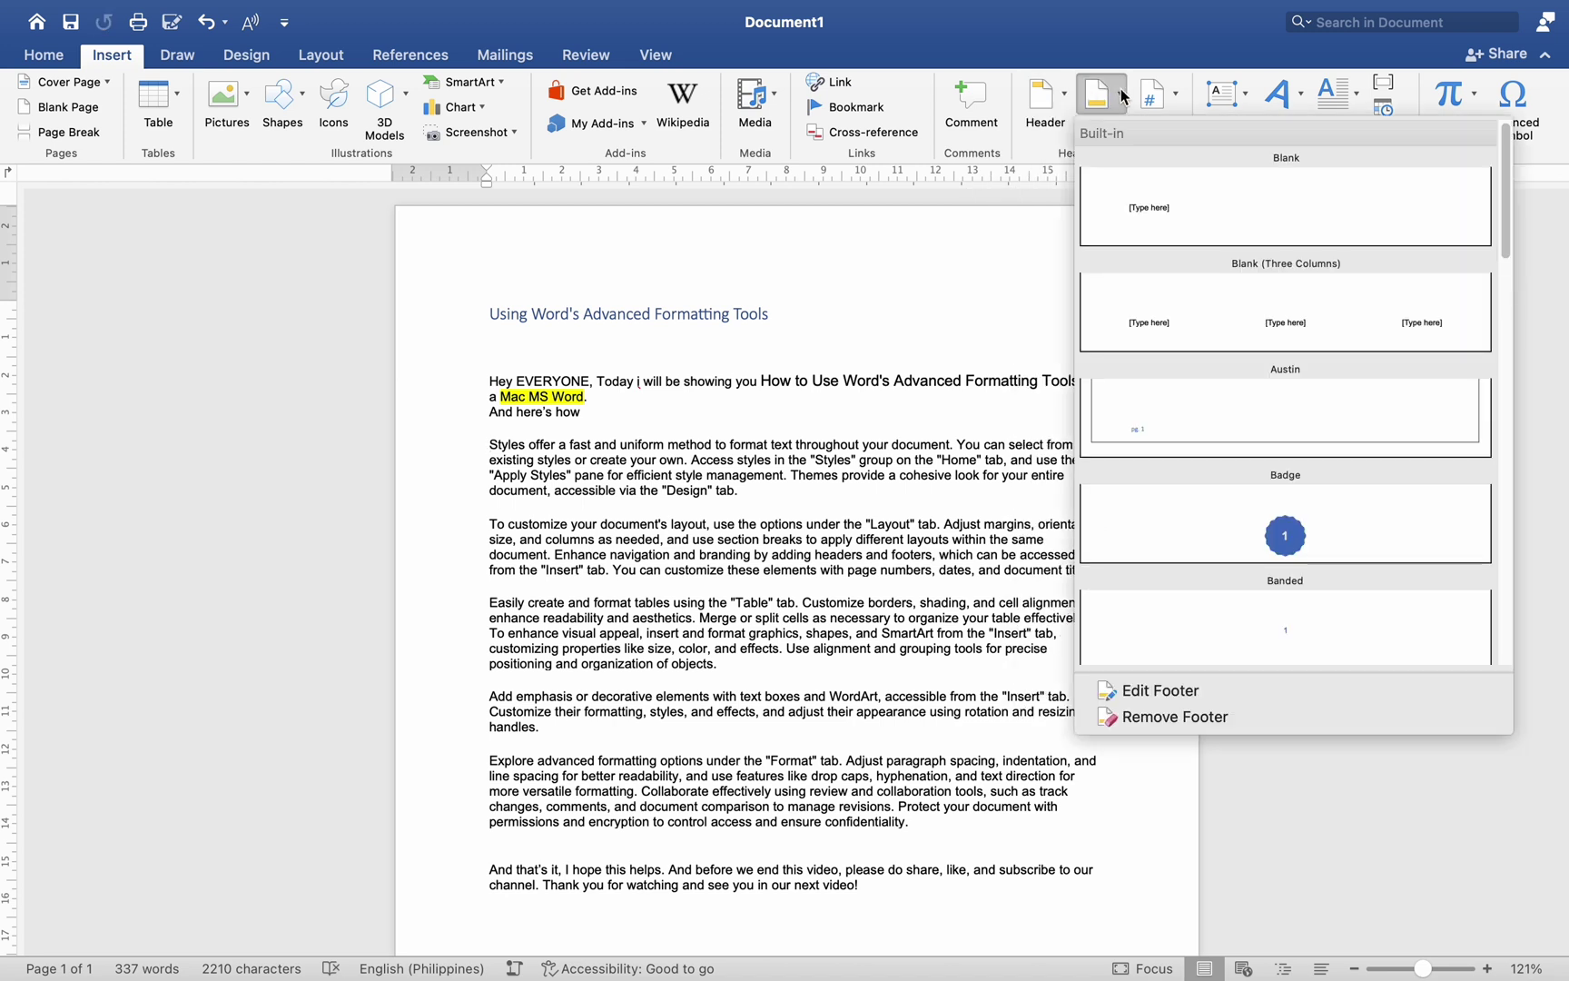
{"action": "left_click", "coordinate": [1120, 96]}
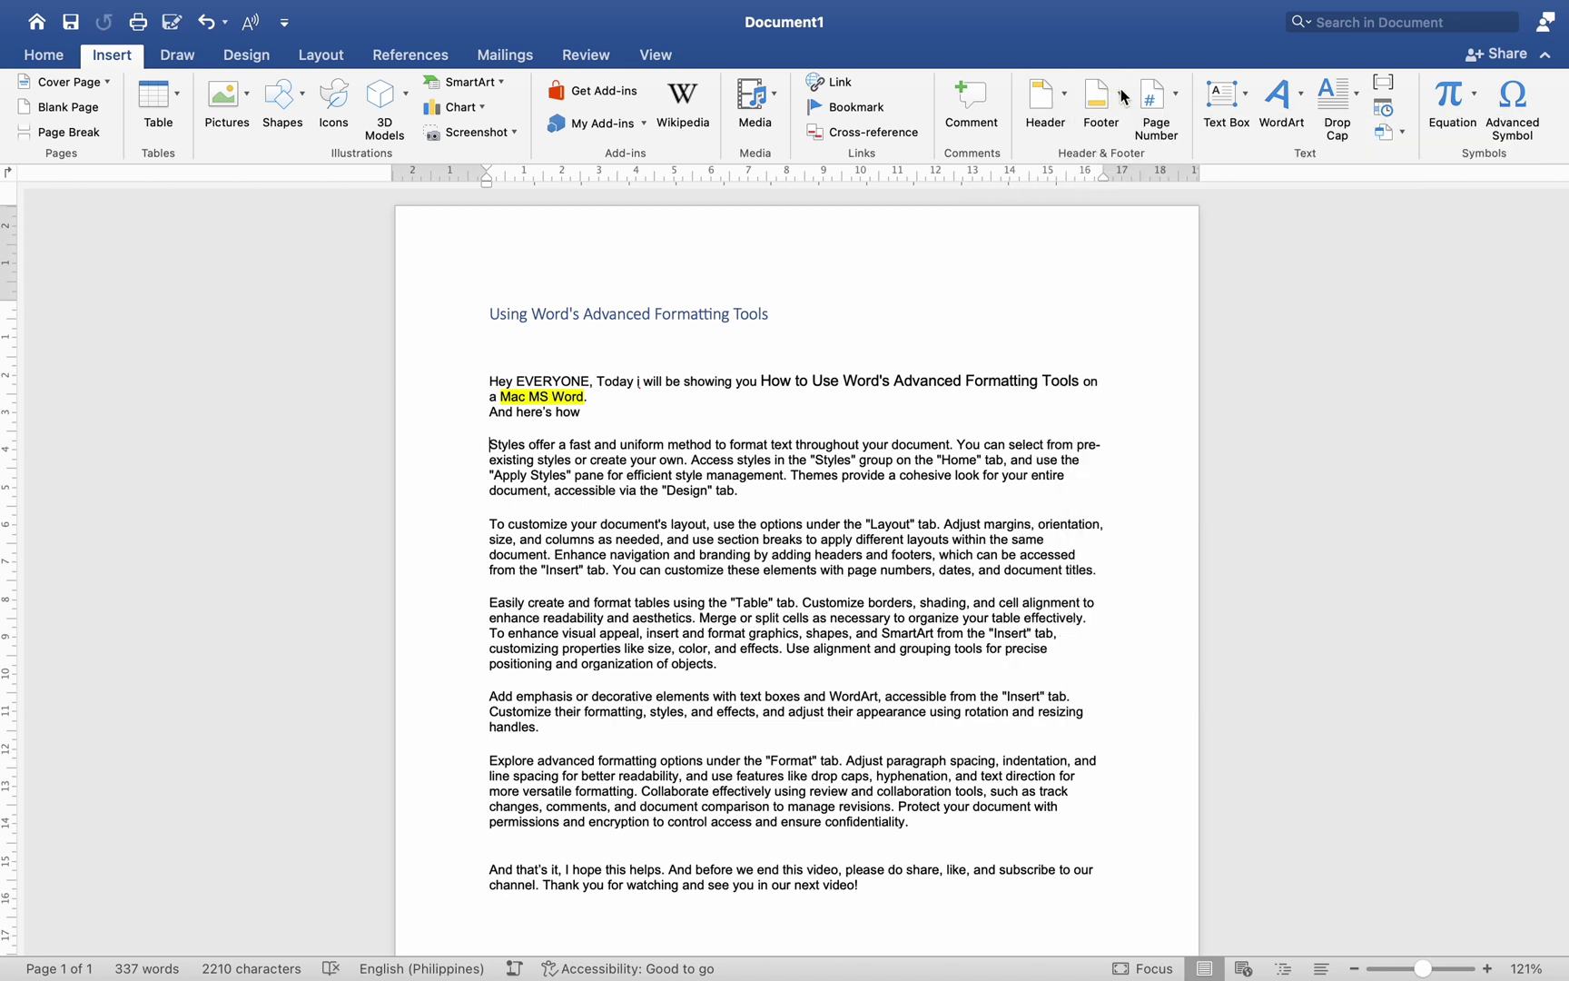
{"action": "left_click", "coordinate": [1175, 98]}
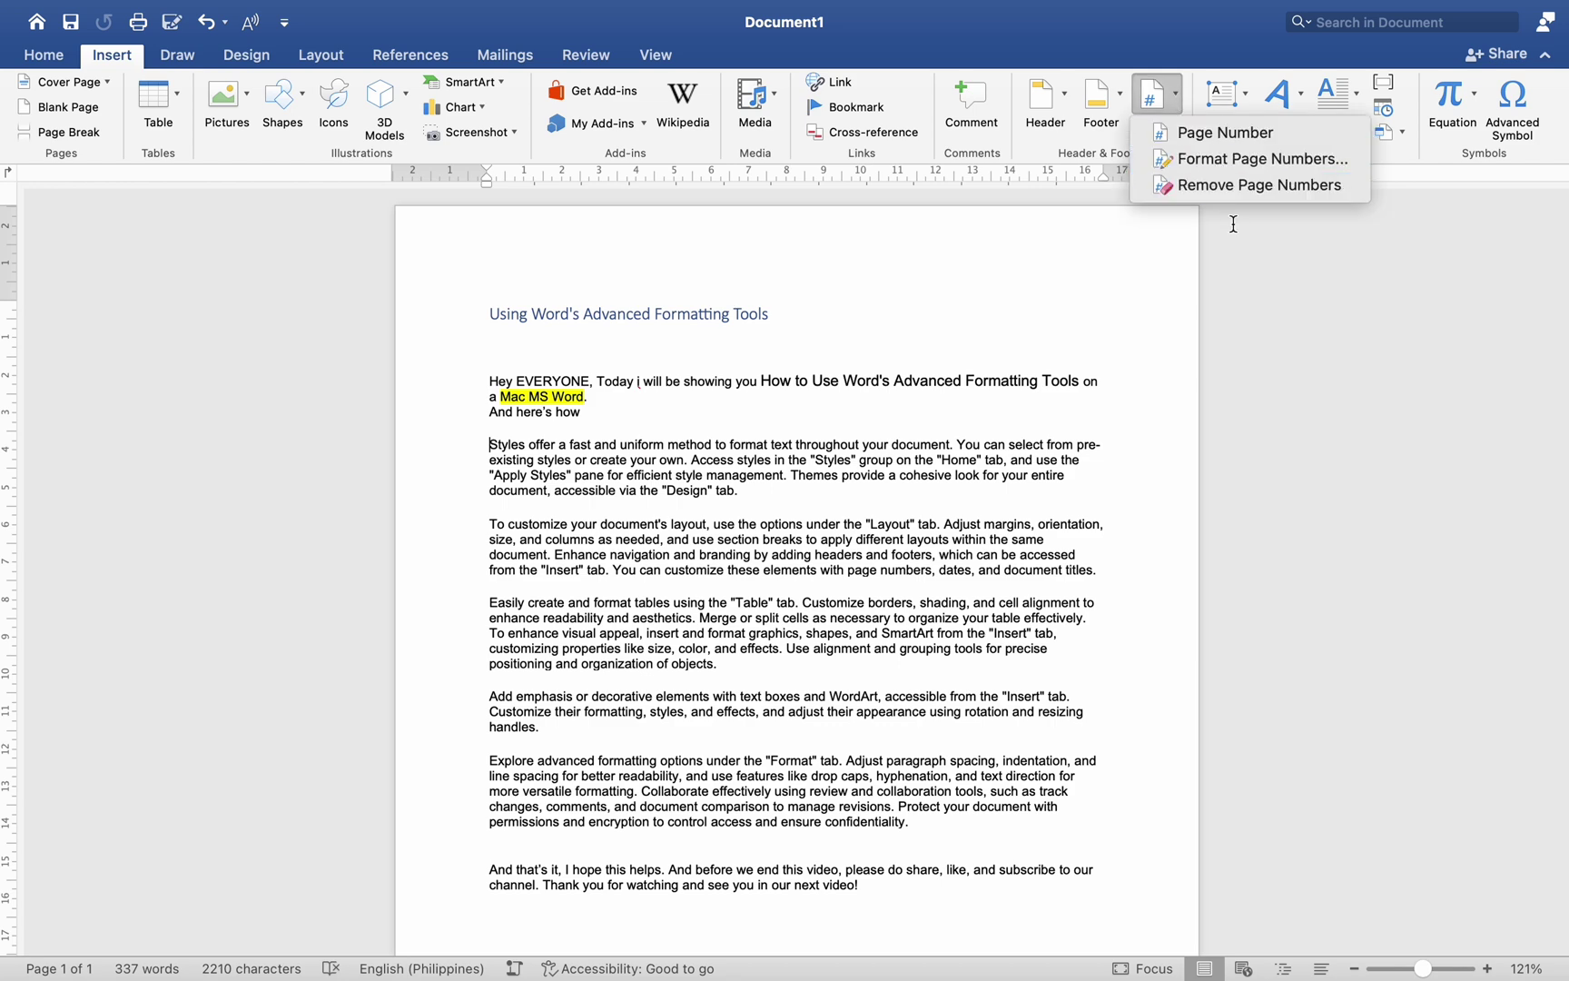
{"action": "left_click", "coordinate": [1208, 294]}
Step: Insert a ten-column table below 'And here's how' and select the lower cells of columns 1–2
{"action": "left_click", "coordinate": [158, 94]}
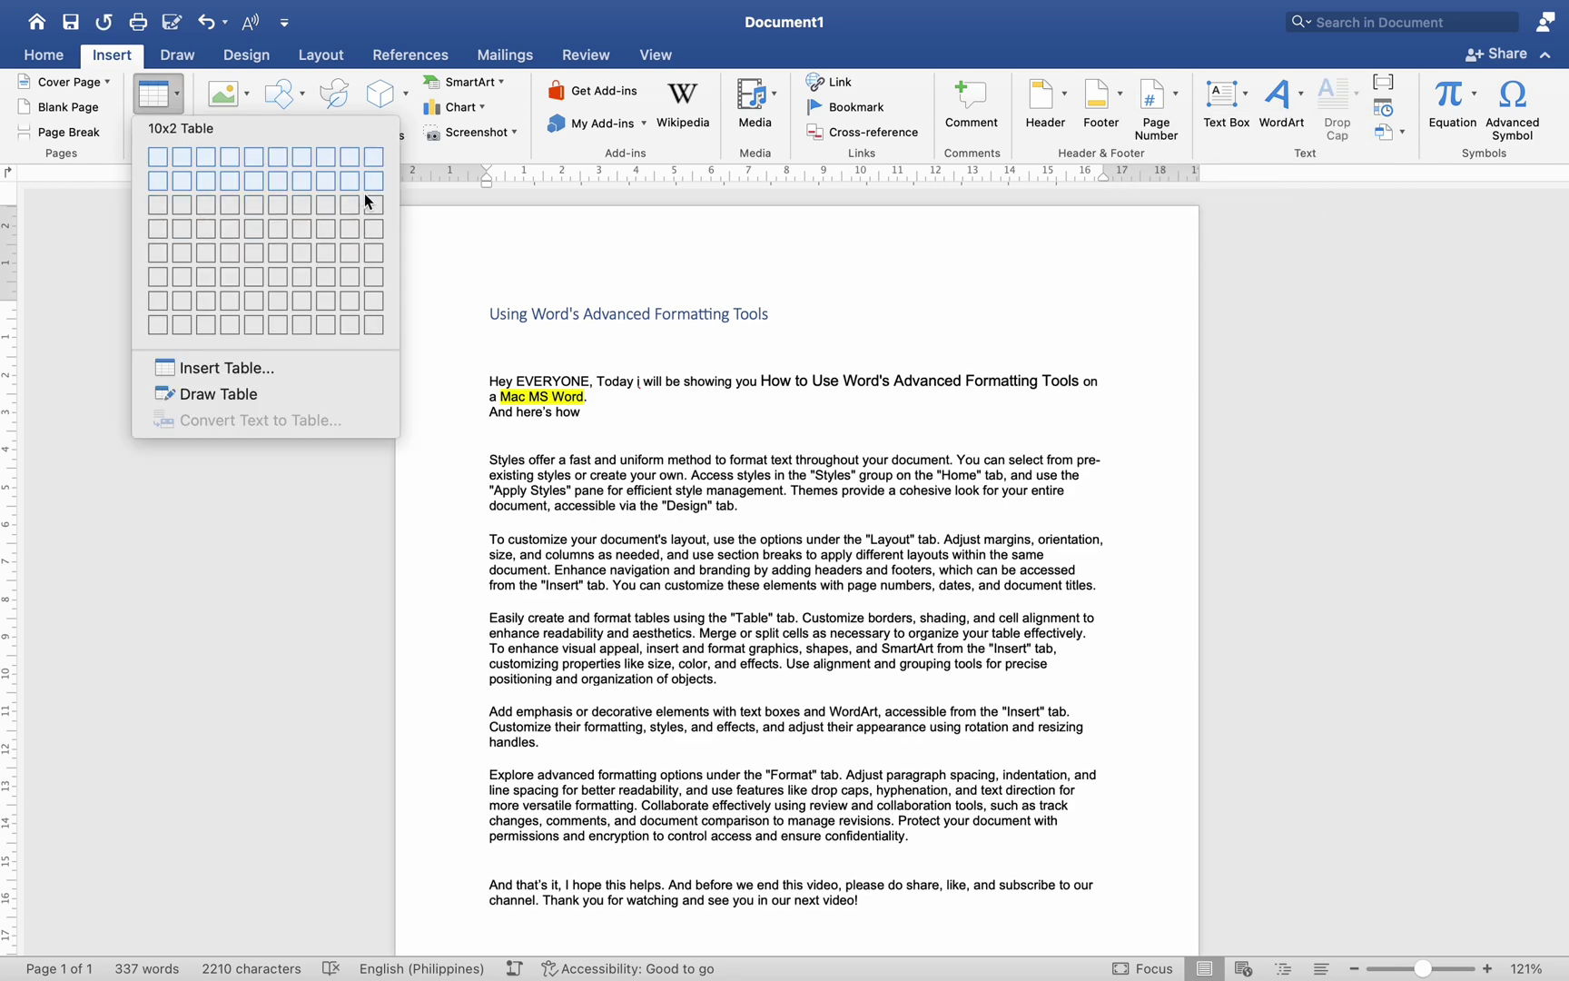
{"action": "left_click", "coordinate": [378, 215]}
{"action": "left_click", "coordinate": [1447, 93]}
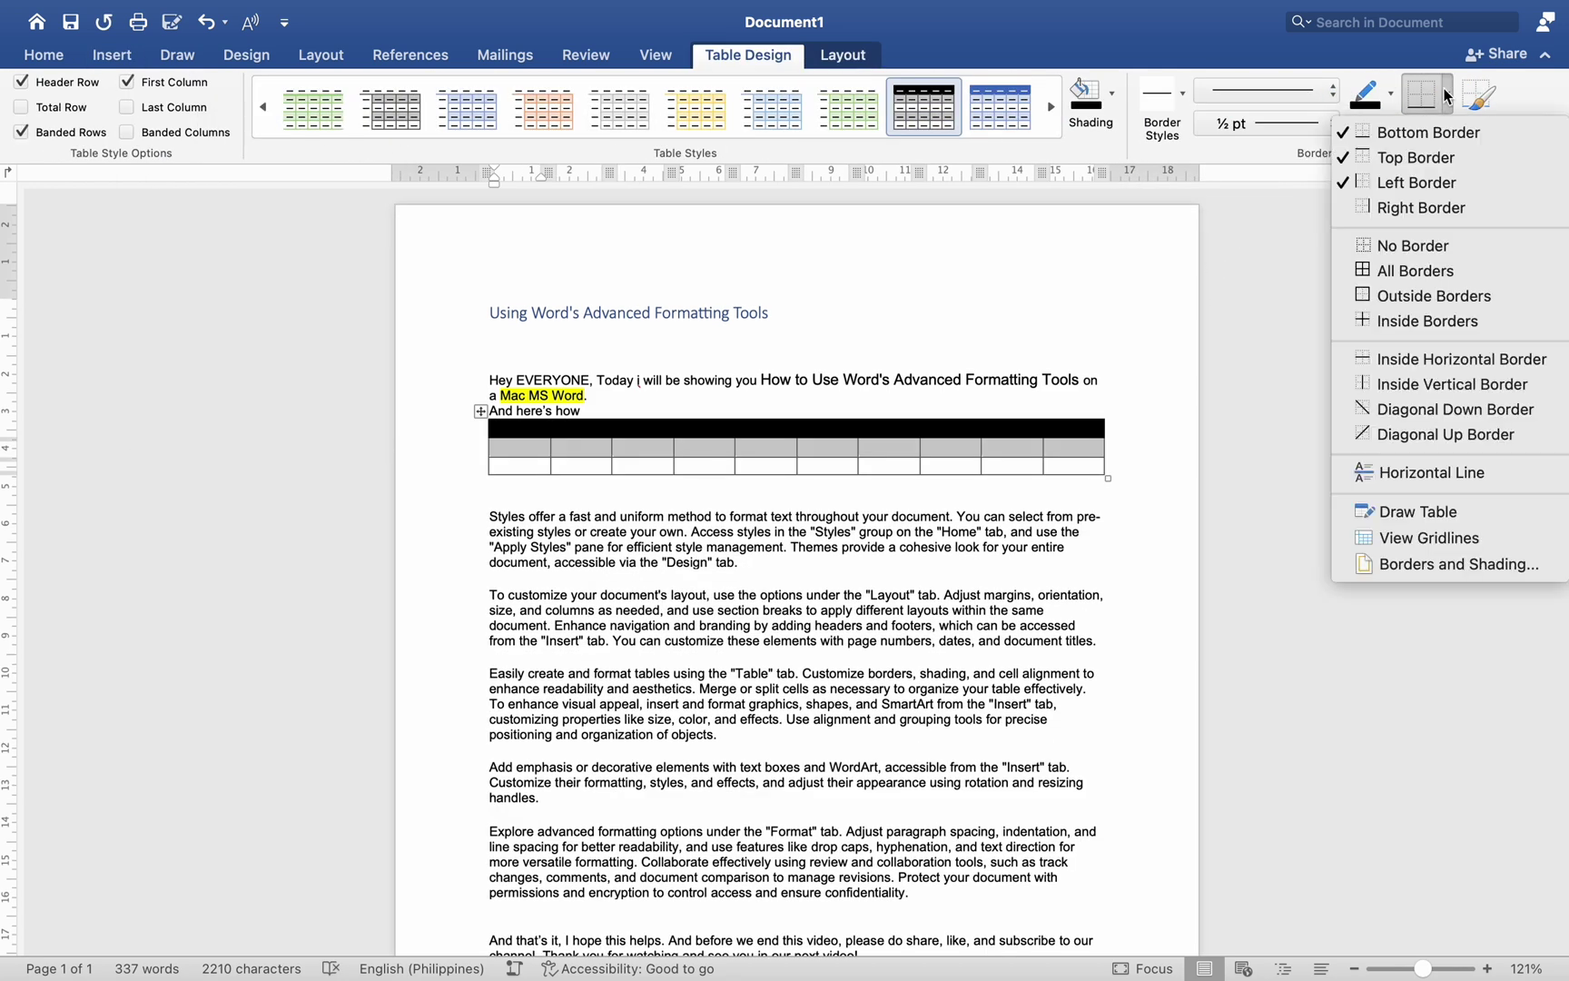
{"action": "left_click", "coordinate": [844, 55]}
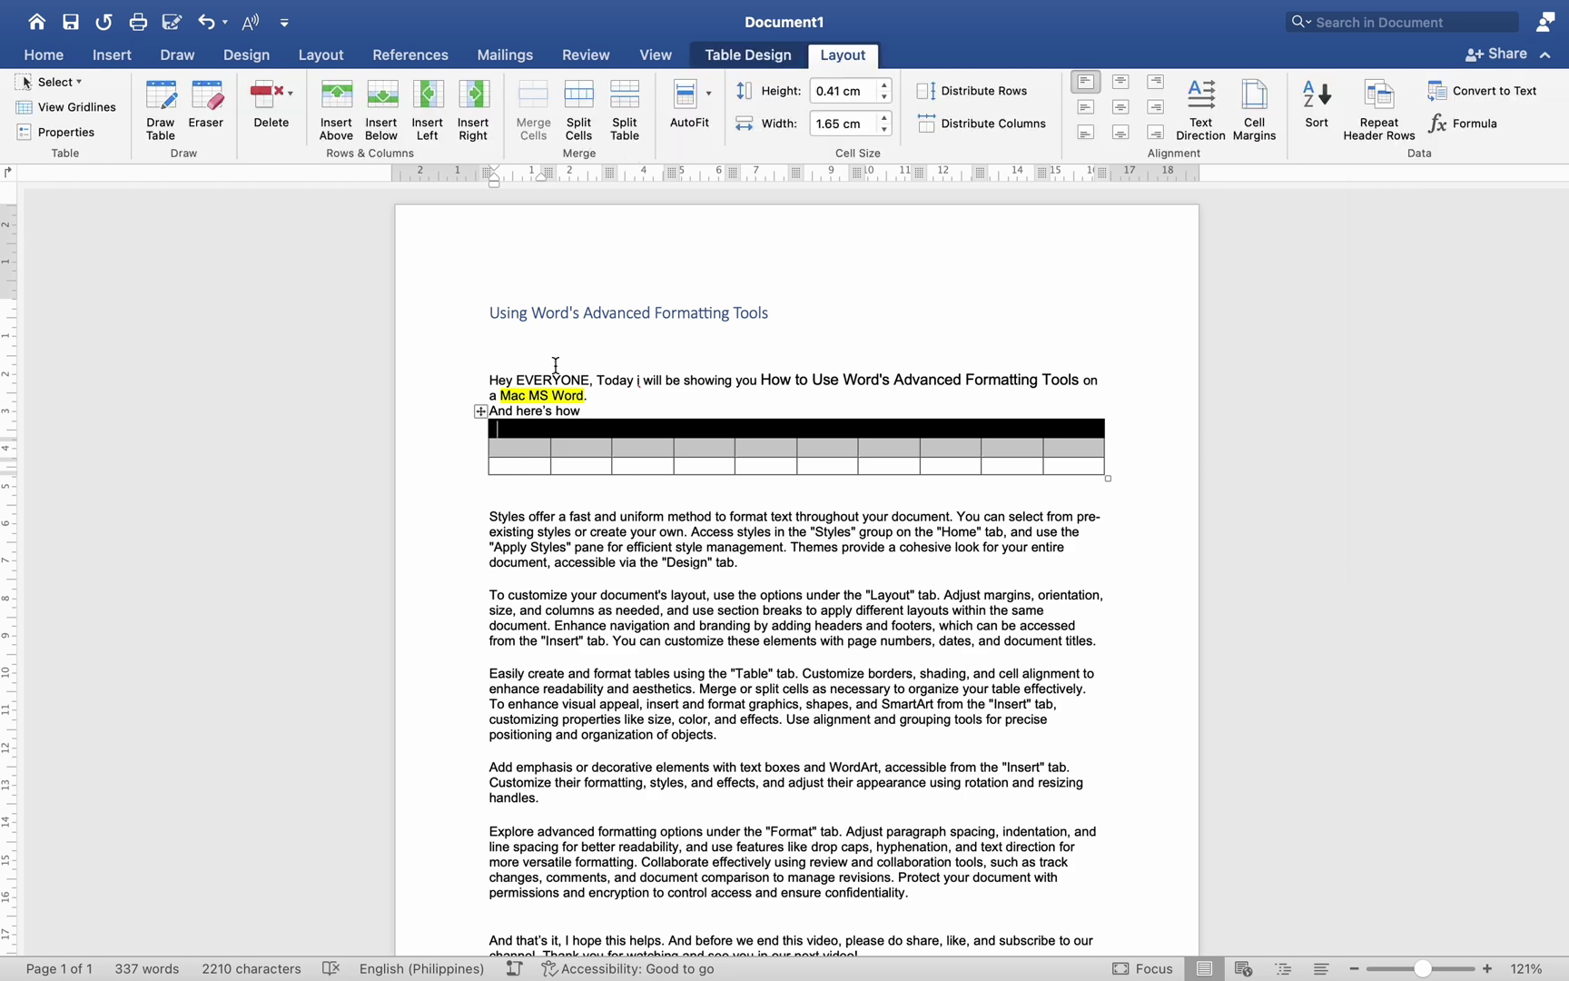
{"action": "left_click_drag", "start_coordinate": [509, 448], "coordinate": [587, 466]}
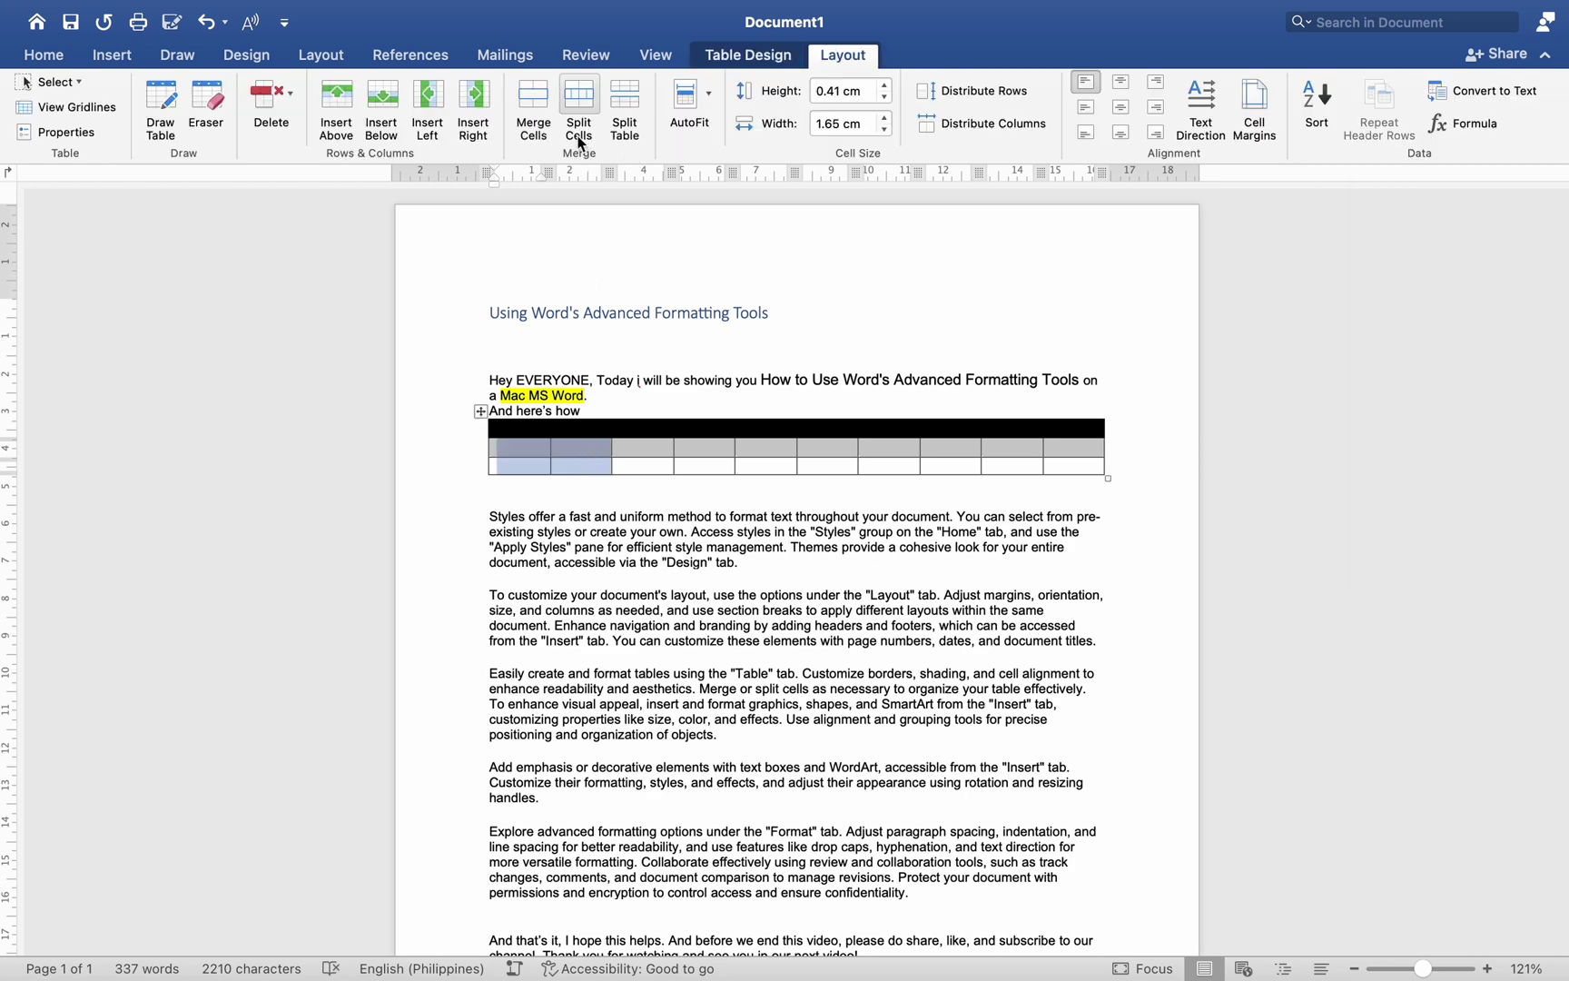
Step: Draw a five-point star below 'And here's how' and colour it orange
{"action": "left_click", "coordinate": [595, 262]}
{"action": "left_click", "coordinate": [114, 55]}
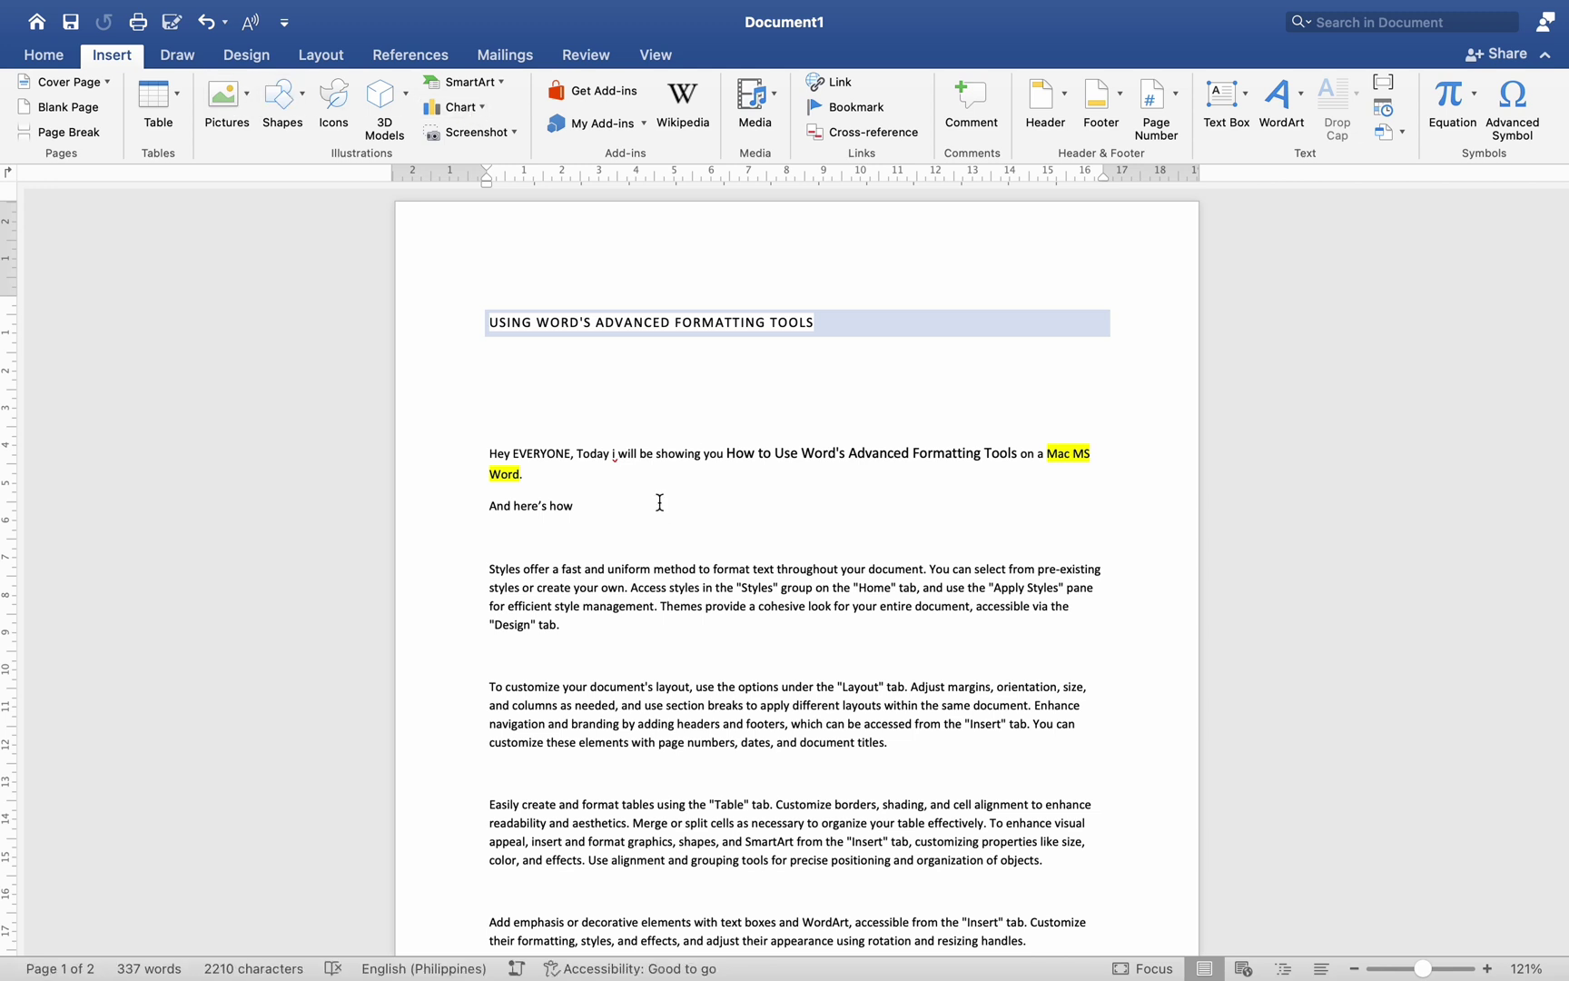
{"action": "left_click_drag", "start_coordinate": [654, 498], "coordinate": [854, 652]}
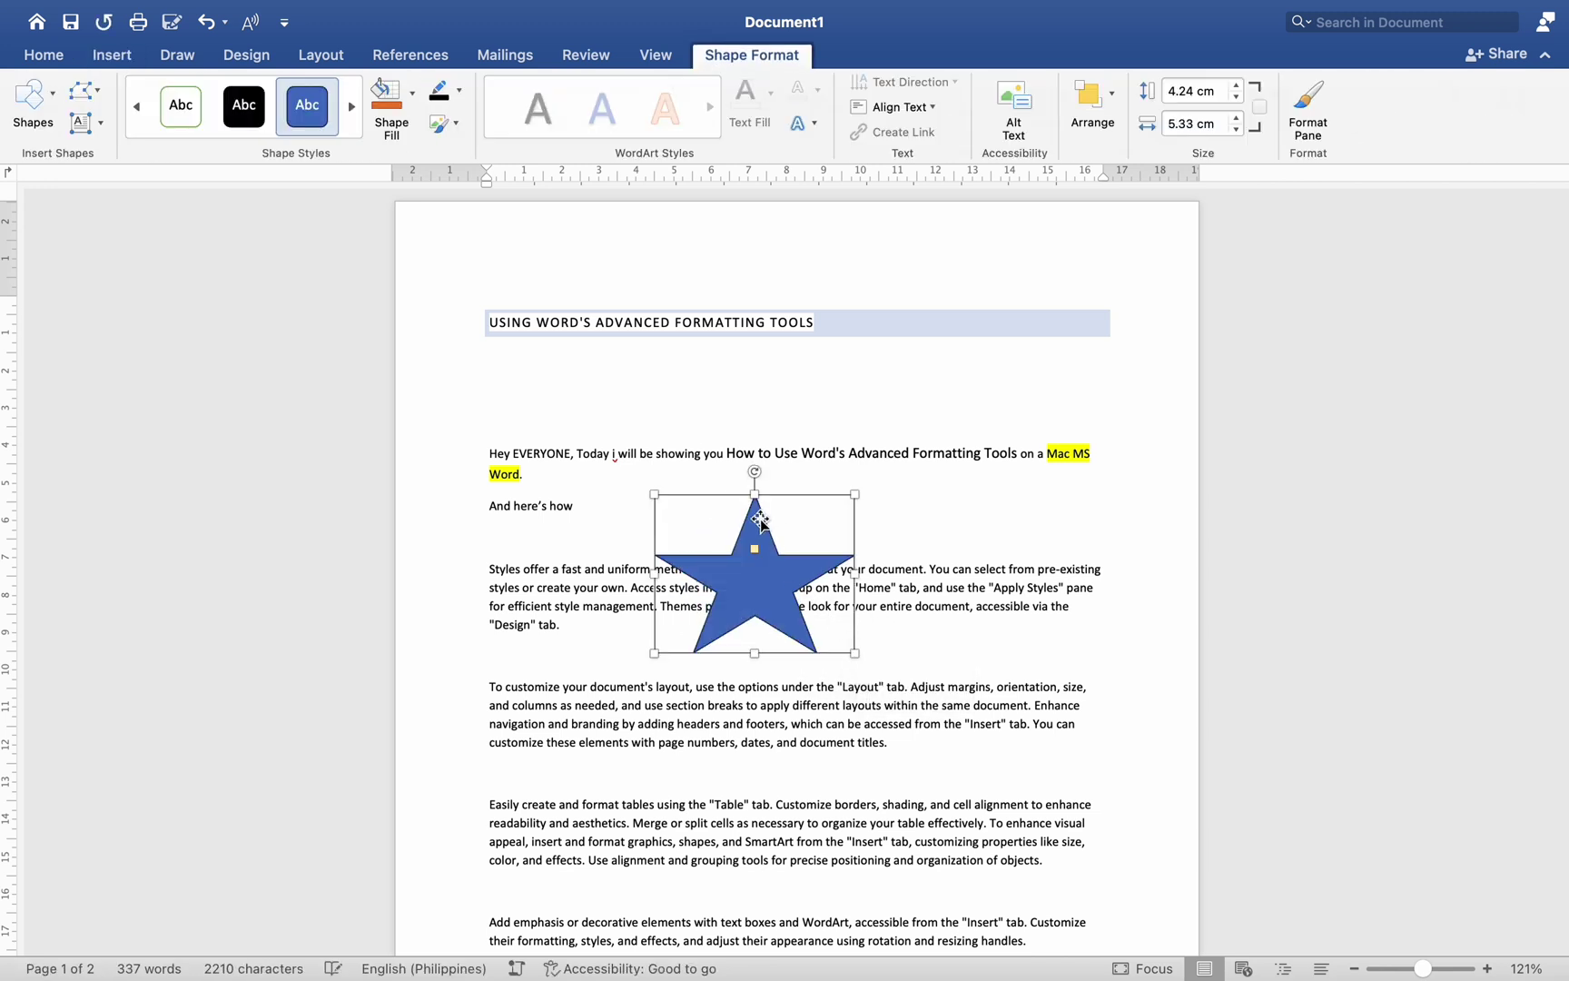
{"action": "left_click", "coordinate": [308, 104]}
Step: Give the star a bevel edge, review its alignment and arrangement options, then deselect it
{"action": "left_click", "coordinate": [460, 92]}
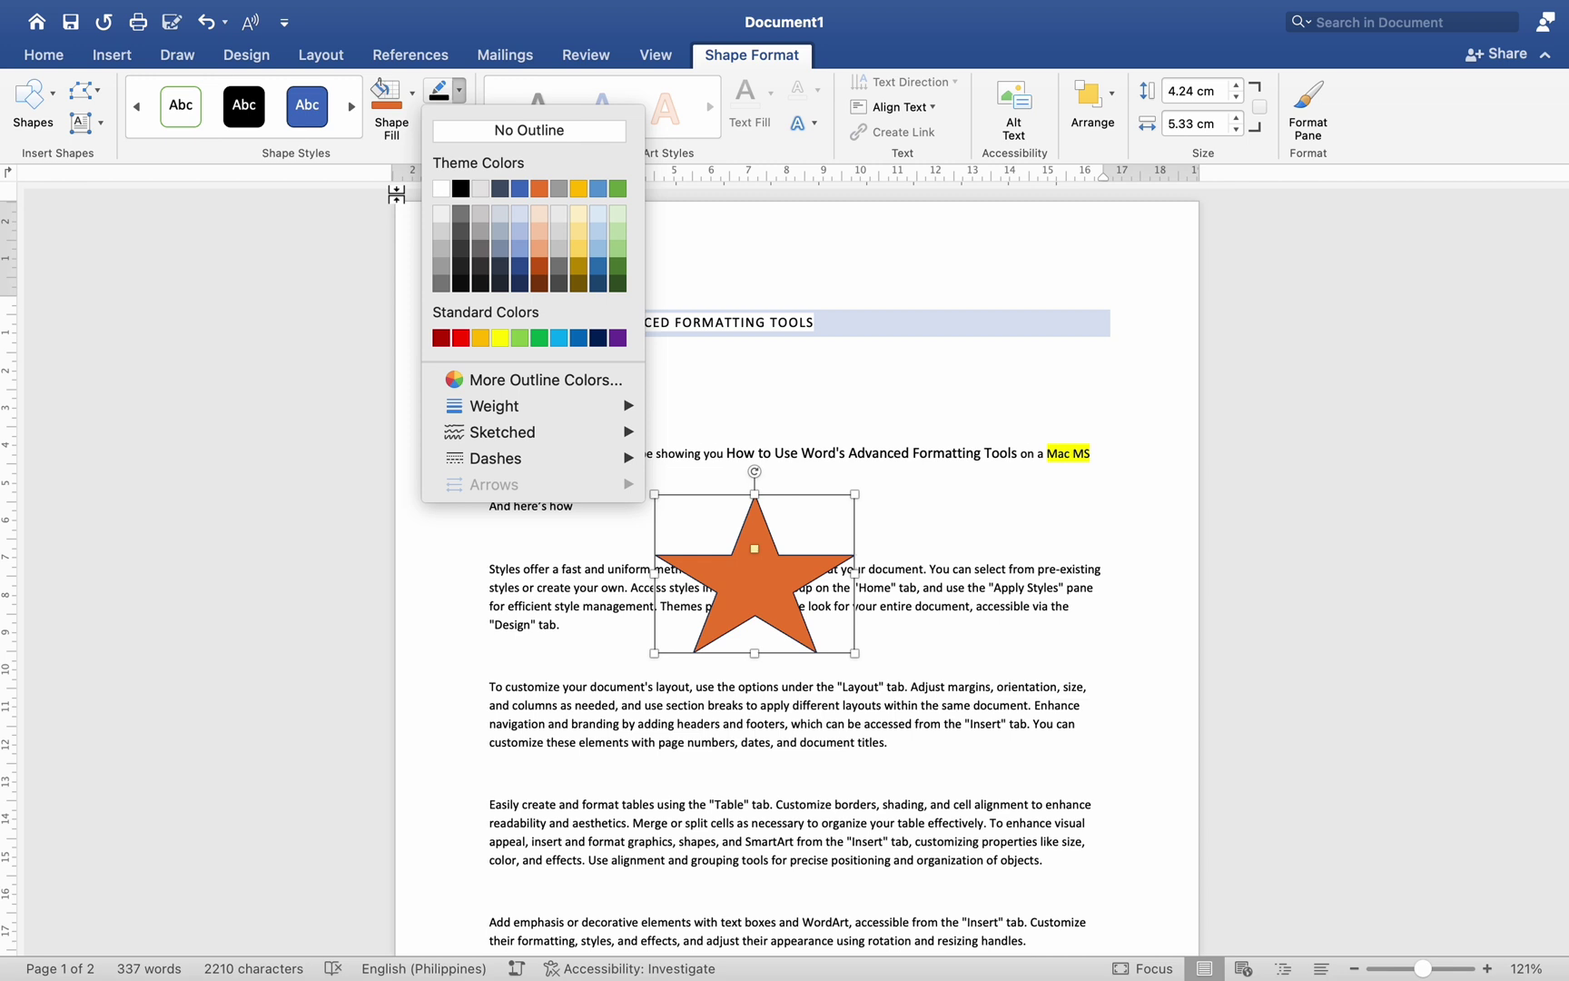
{"action": "left_click", "coordinate": [442, 124]}
{"action": "mouse_move", "coordinate": [516, 297]}
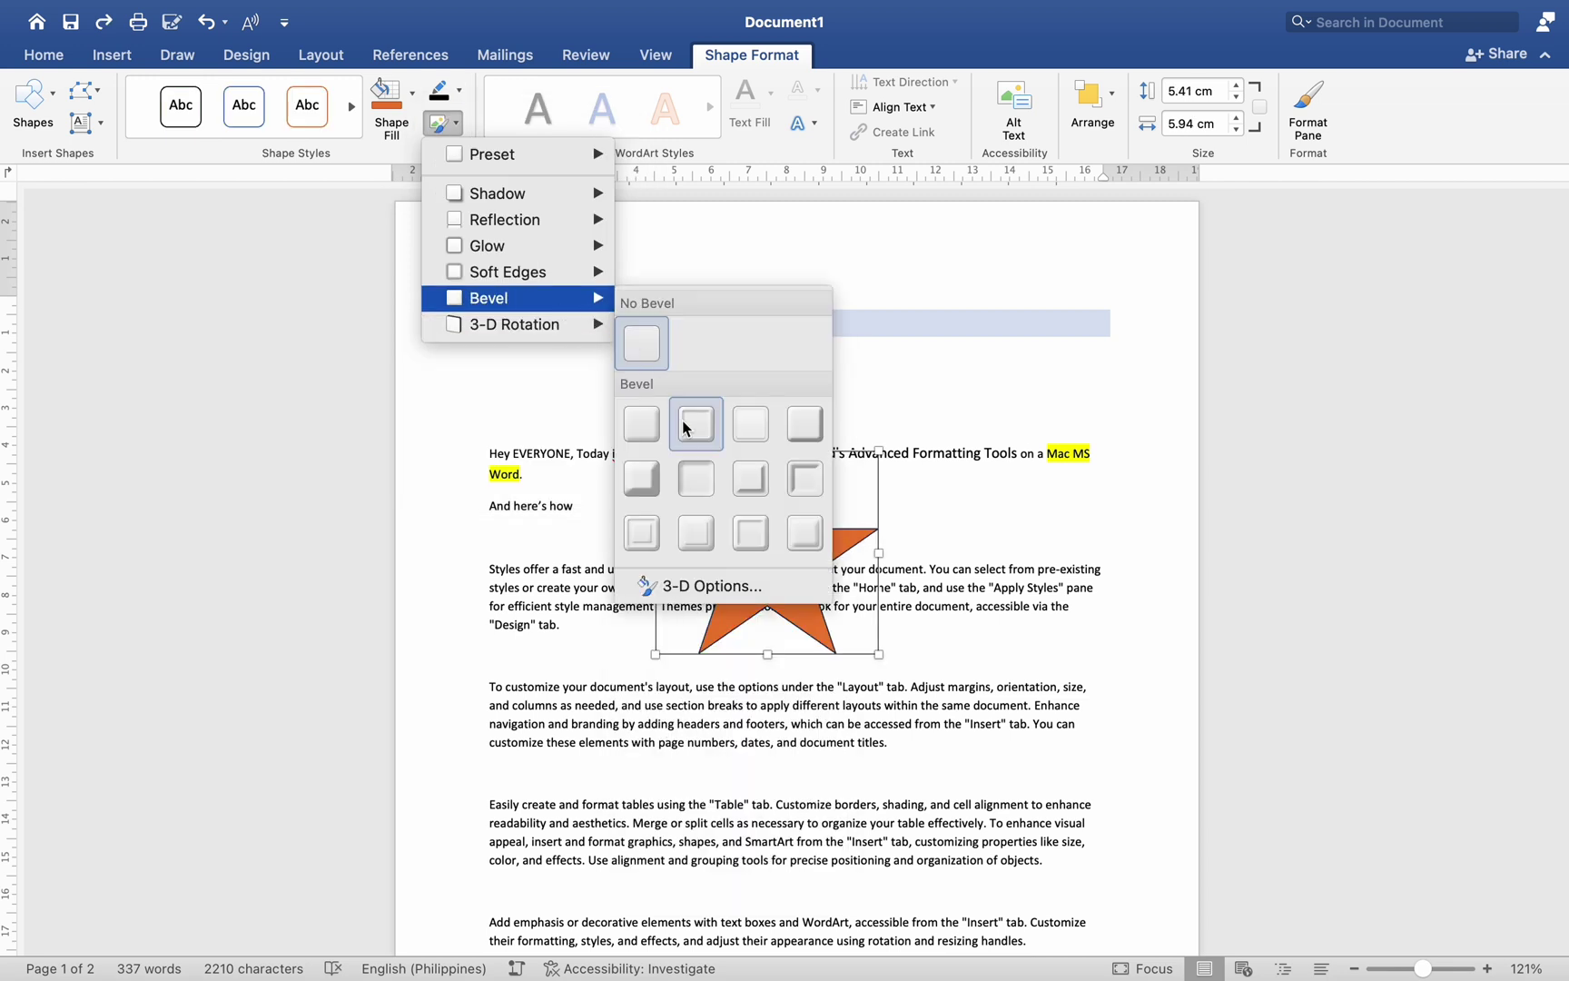
{"action": "left_click", "coordinate": [660, 476]}
{"action": "left_click", "coordinate": [903, 107]}
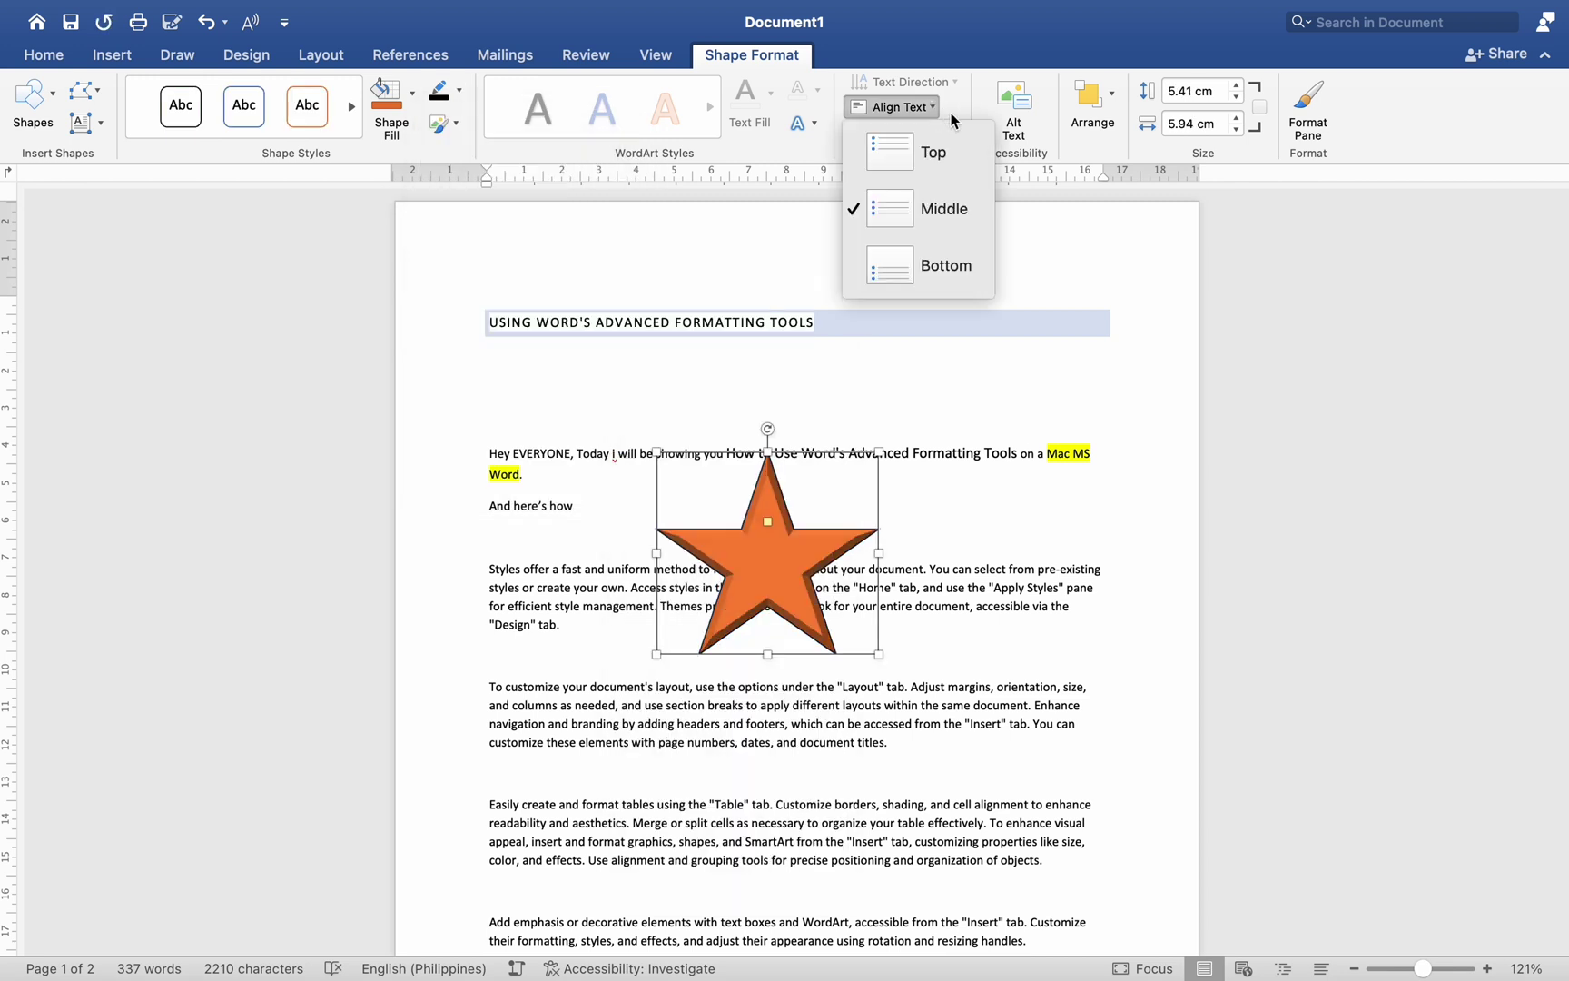
{"action": "left_click", "coordinate": [1091, 108]}
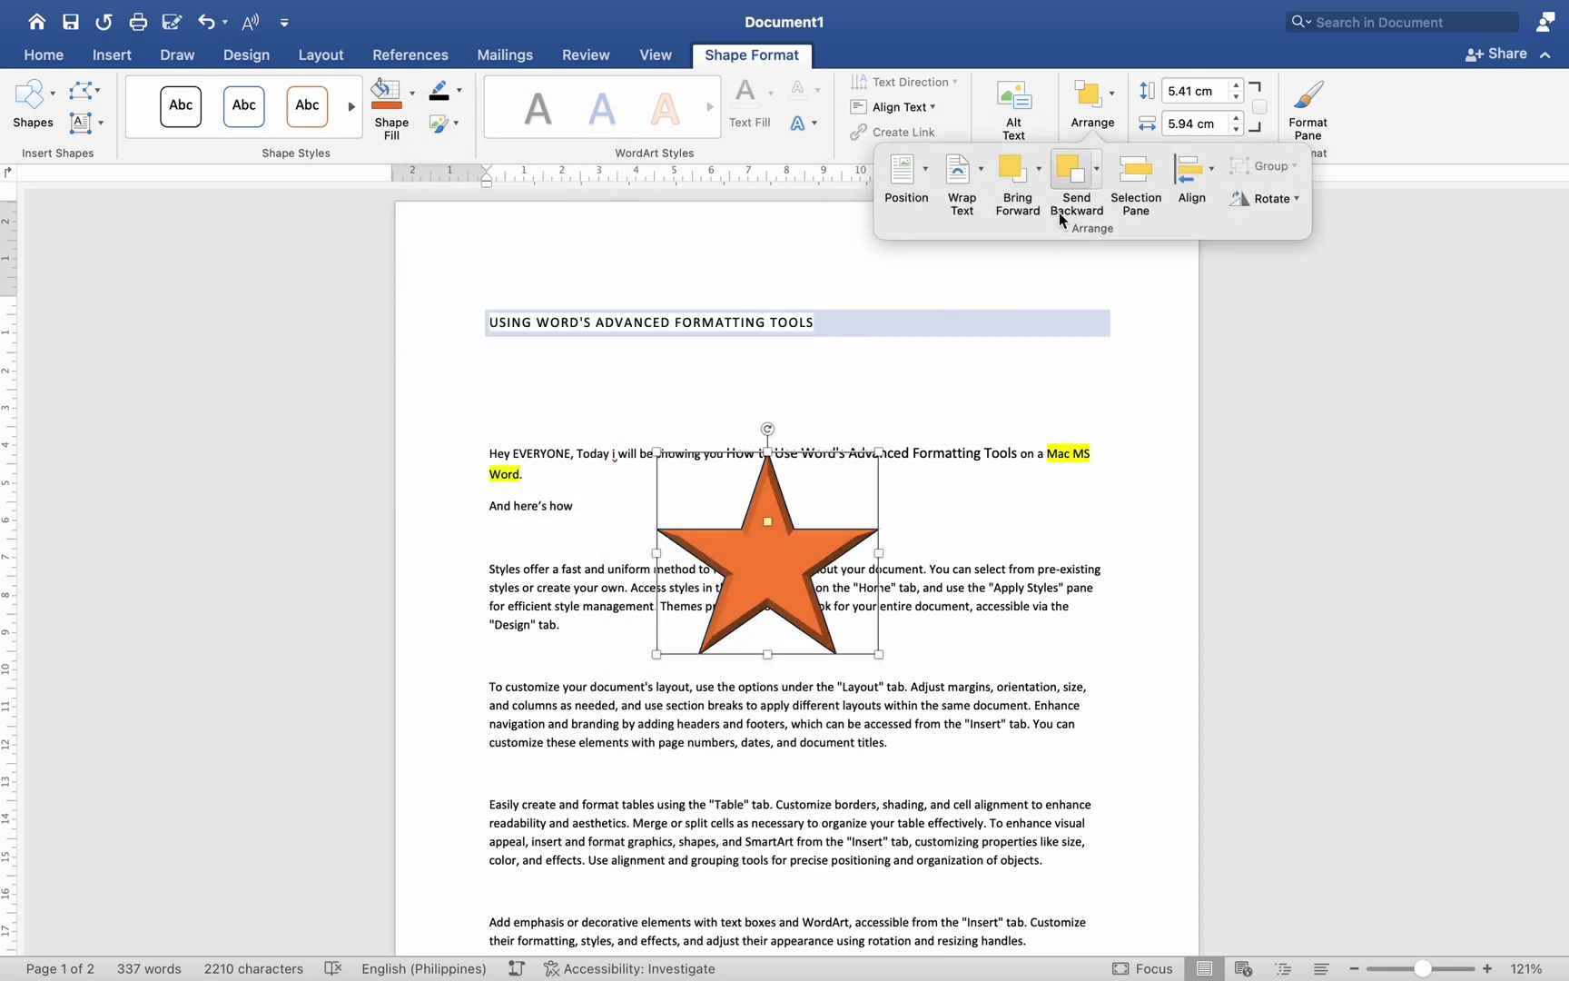
{"action": "left_click", "coordinate": [999, 420]}
Step: Insert gold WordArt reading 'STAR' above the orange star and rotate it around its centre
{"action": "left_click", "coordinate": [111, 54]}
{"action": "left_click", "coordinate": [1244, 98]}
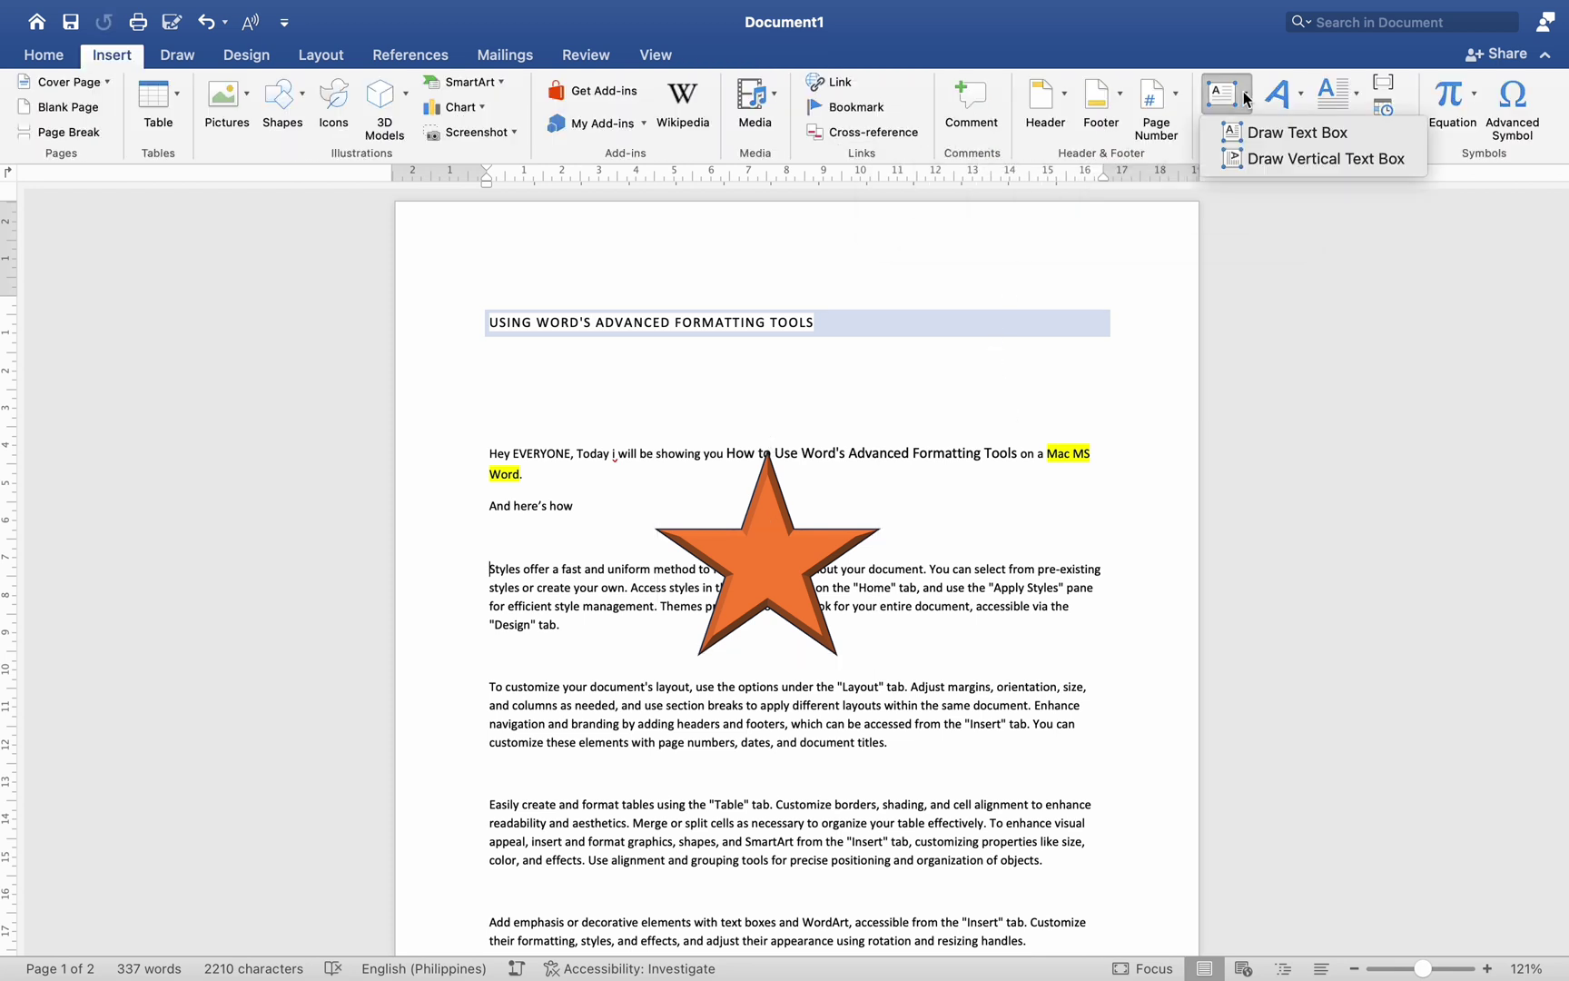
{"action": "left_click", "coordinate": [1297, 98]}
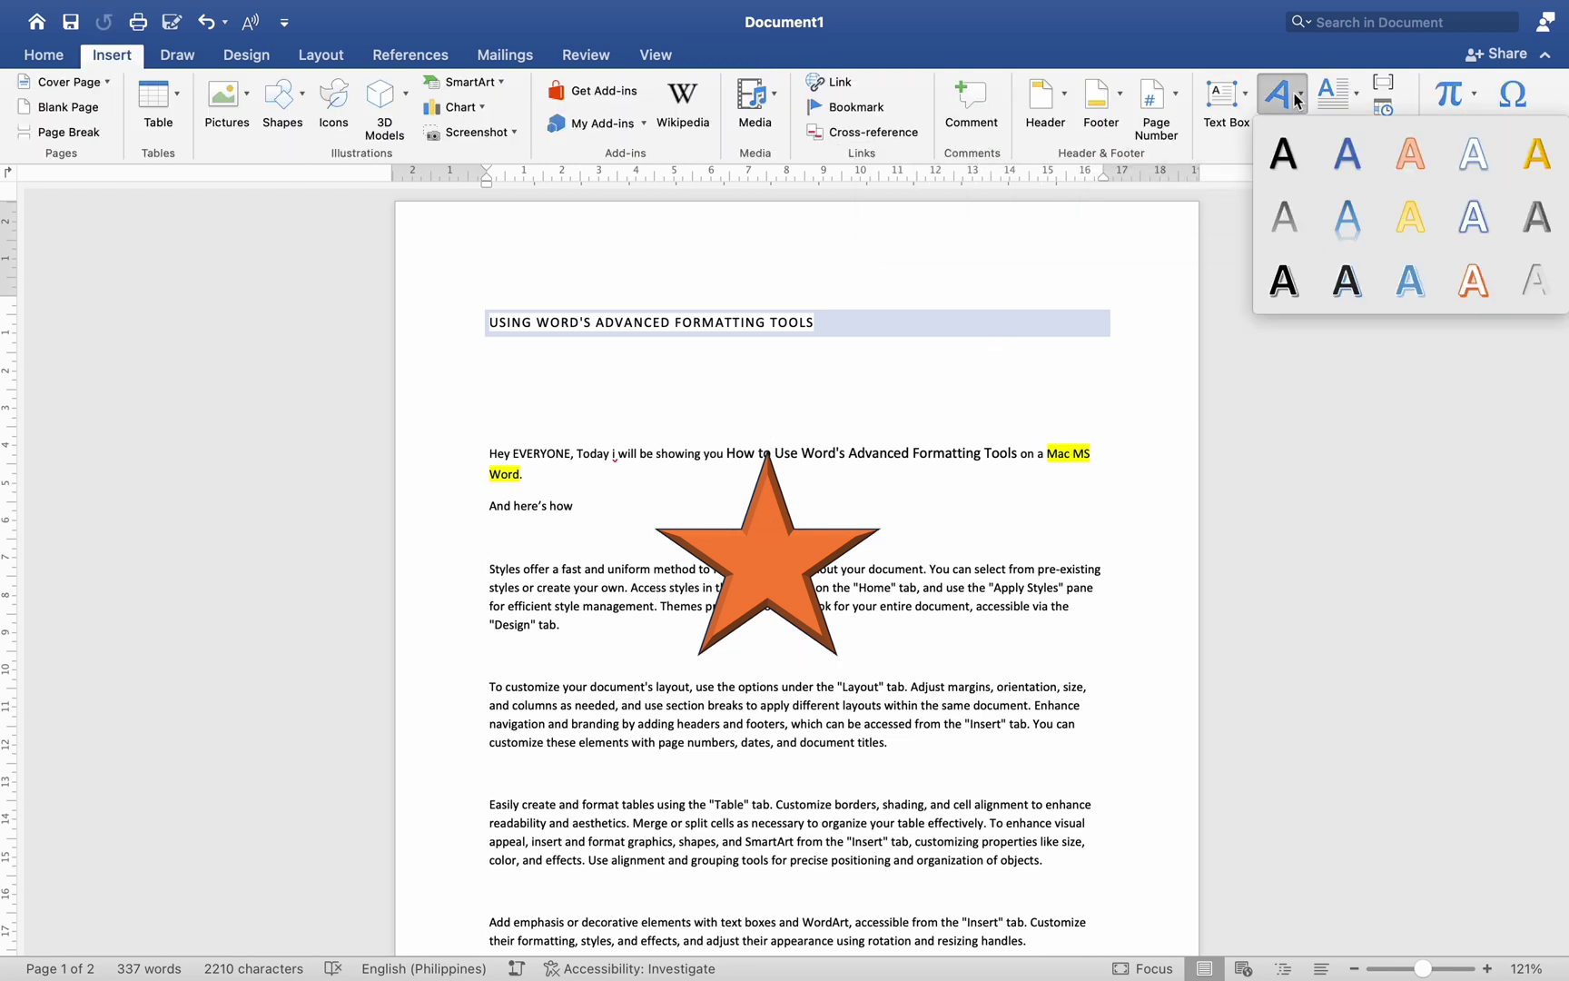
{"action": "left_click", "coordinate": [1409, 153]}
{"action": "type", "text": "STAR"}
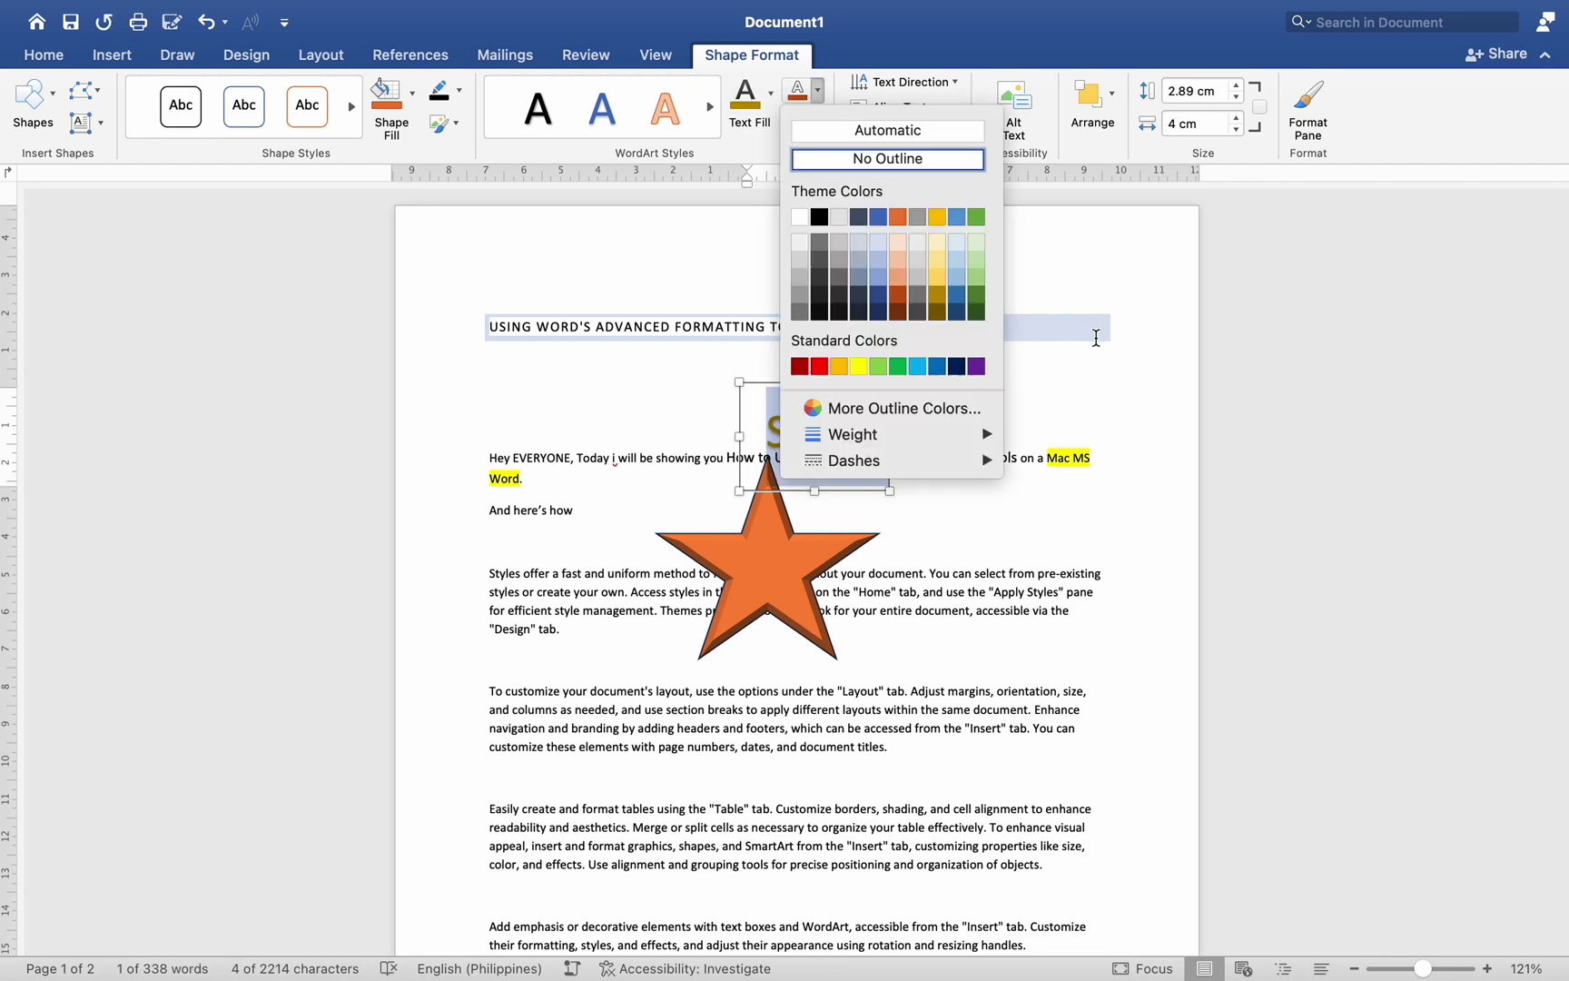
{"action": "left_click", "coordinate": [588, 356]}
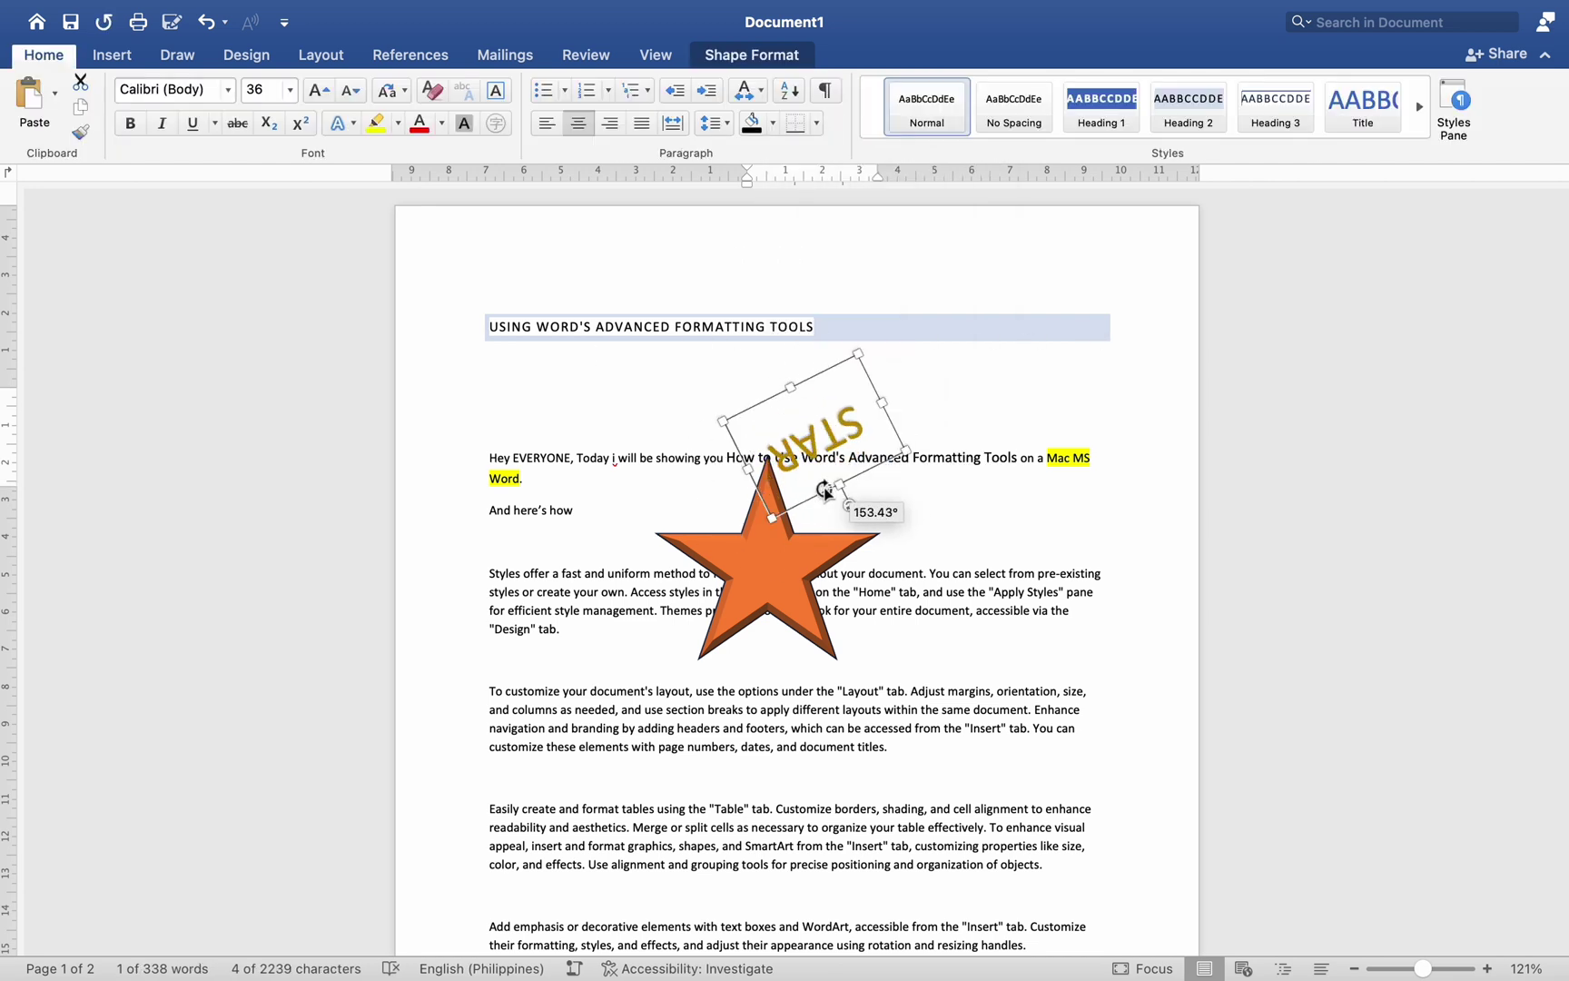
{"action": "left_click_drag", "start_coordinate": [813, 359], "coordinate": [824, 355]}
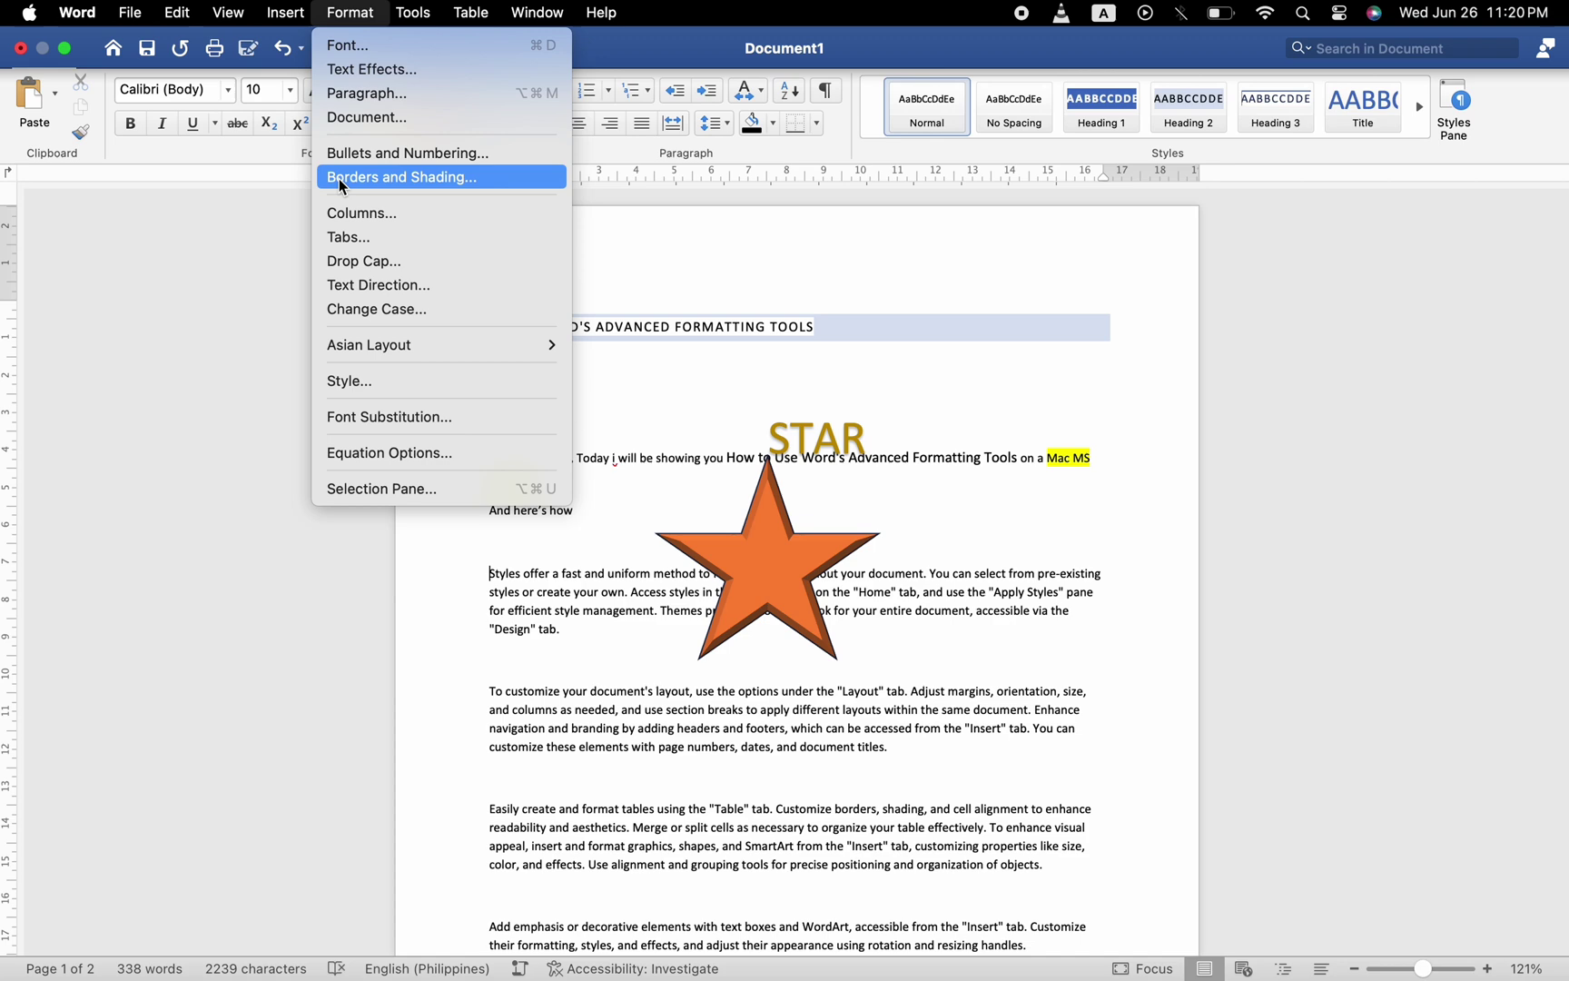
Step: Apply a Dropped drop cap to the S opening the Styles paragraph
{"action": "left_click", "coordinate": [342, 260]}
{"action": "left_click", "coordinate": [939, 513]}
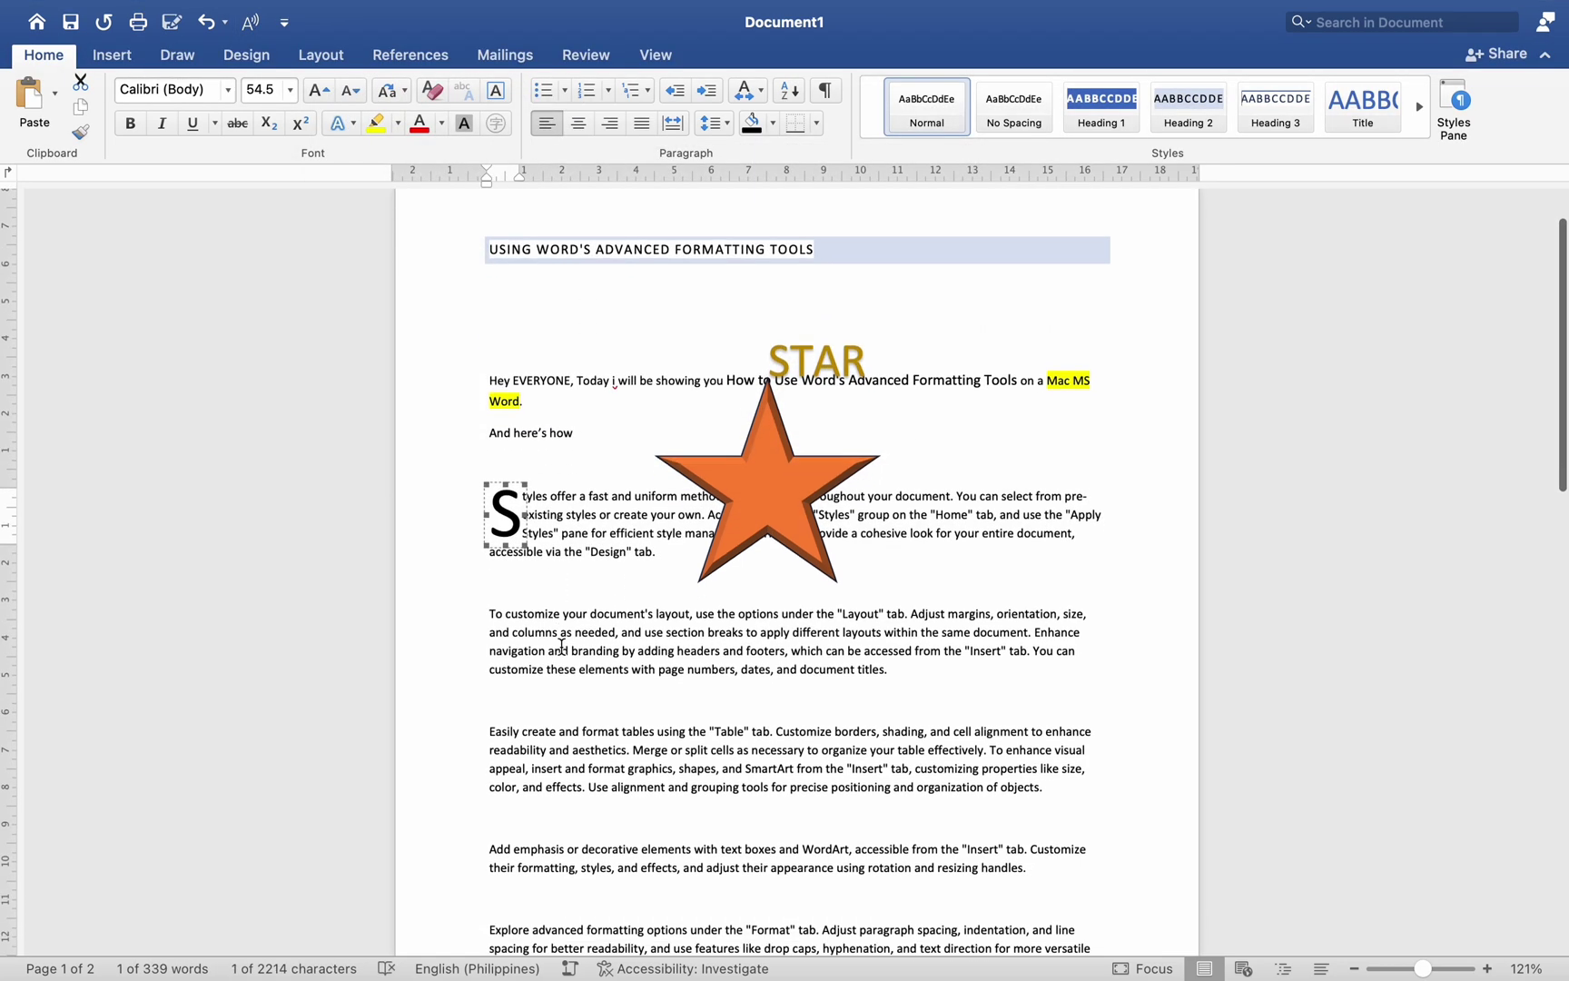
{"action": "scroll", "coordinate": [562, 645], "scroll_direction": "down", "scroll_amount": 4}
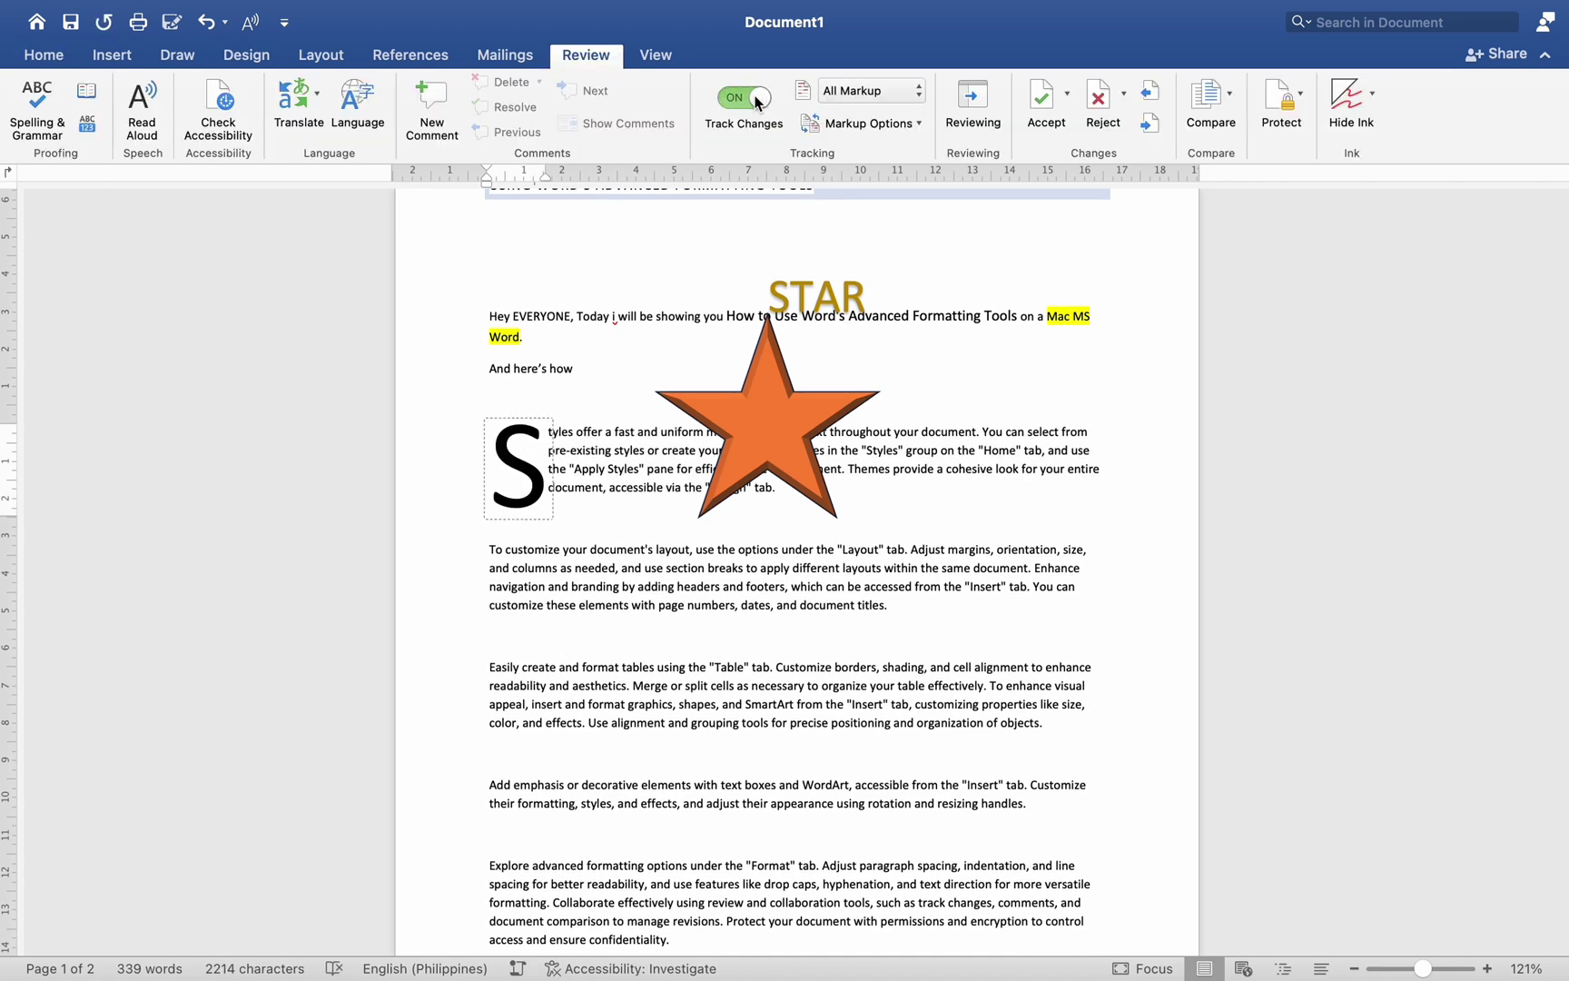
Step: Comment on the dropped S, then close Protect Document settings with protection left off
{"action": "left_click", "coordinate": [431, 101]}
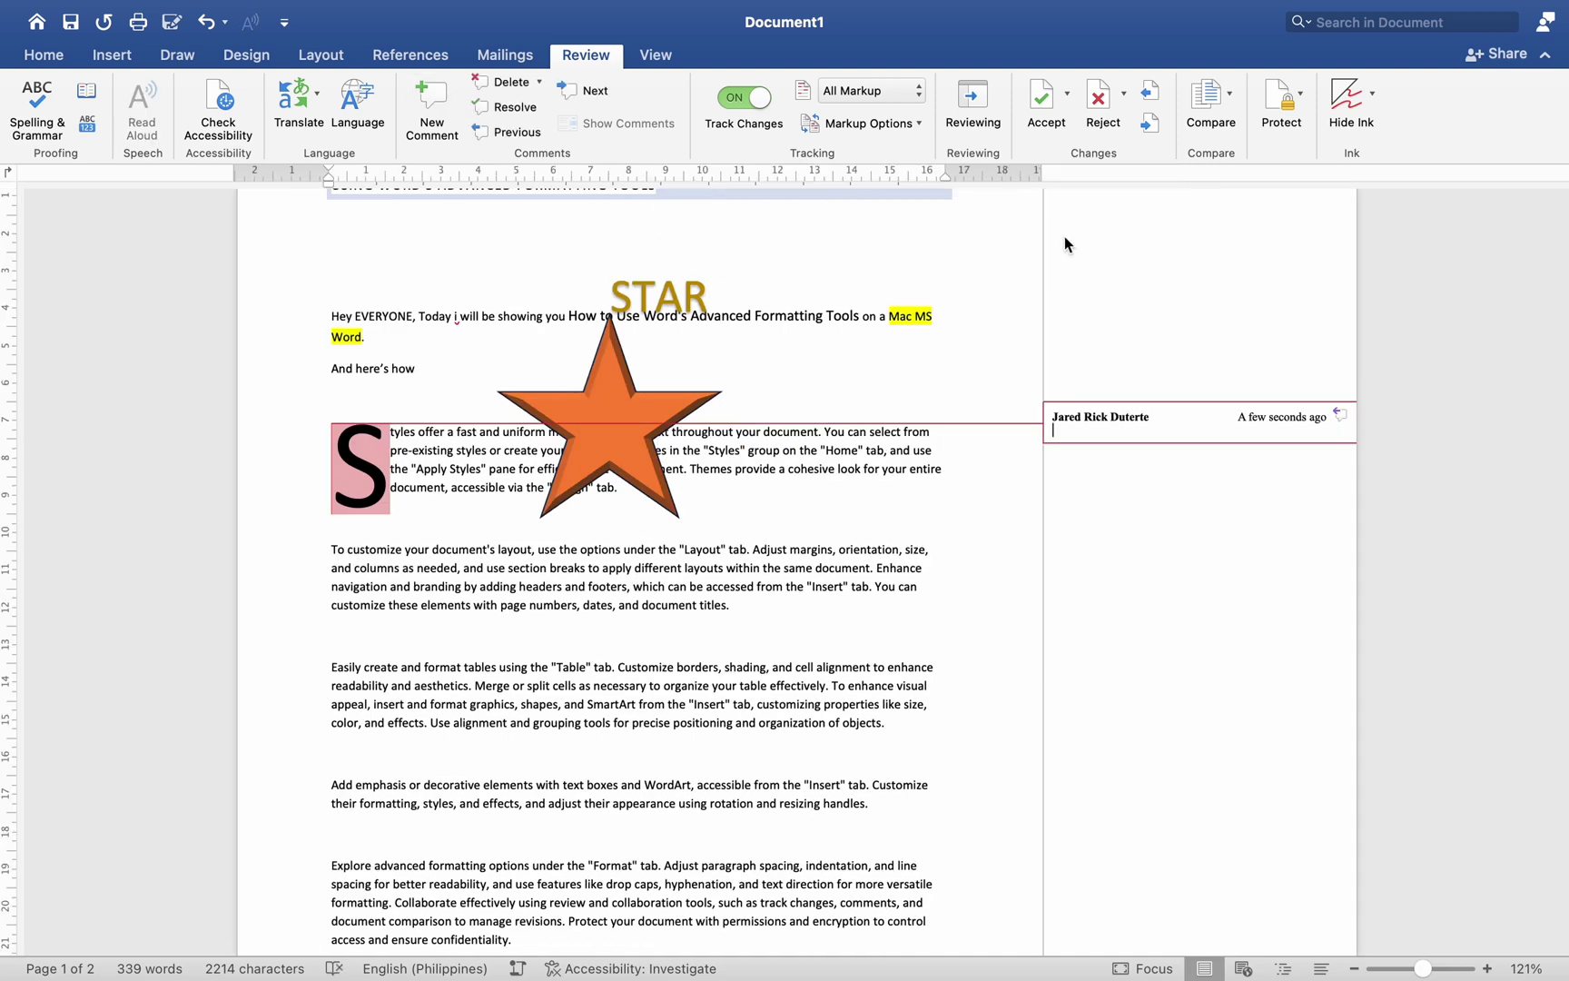
{"action": "left_click", "coordinate": [1285, 108]}
{"action": "left_click", "coordinate": [1240, 178]}
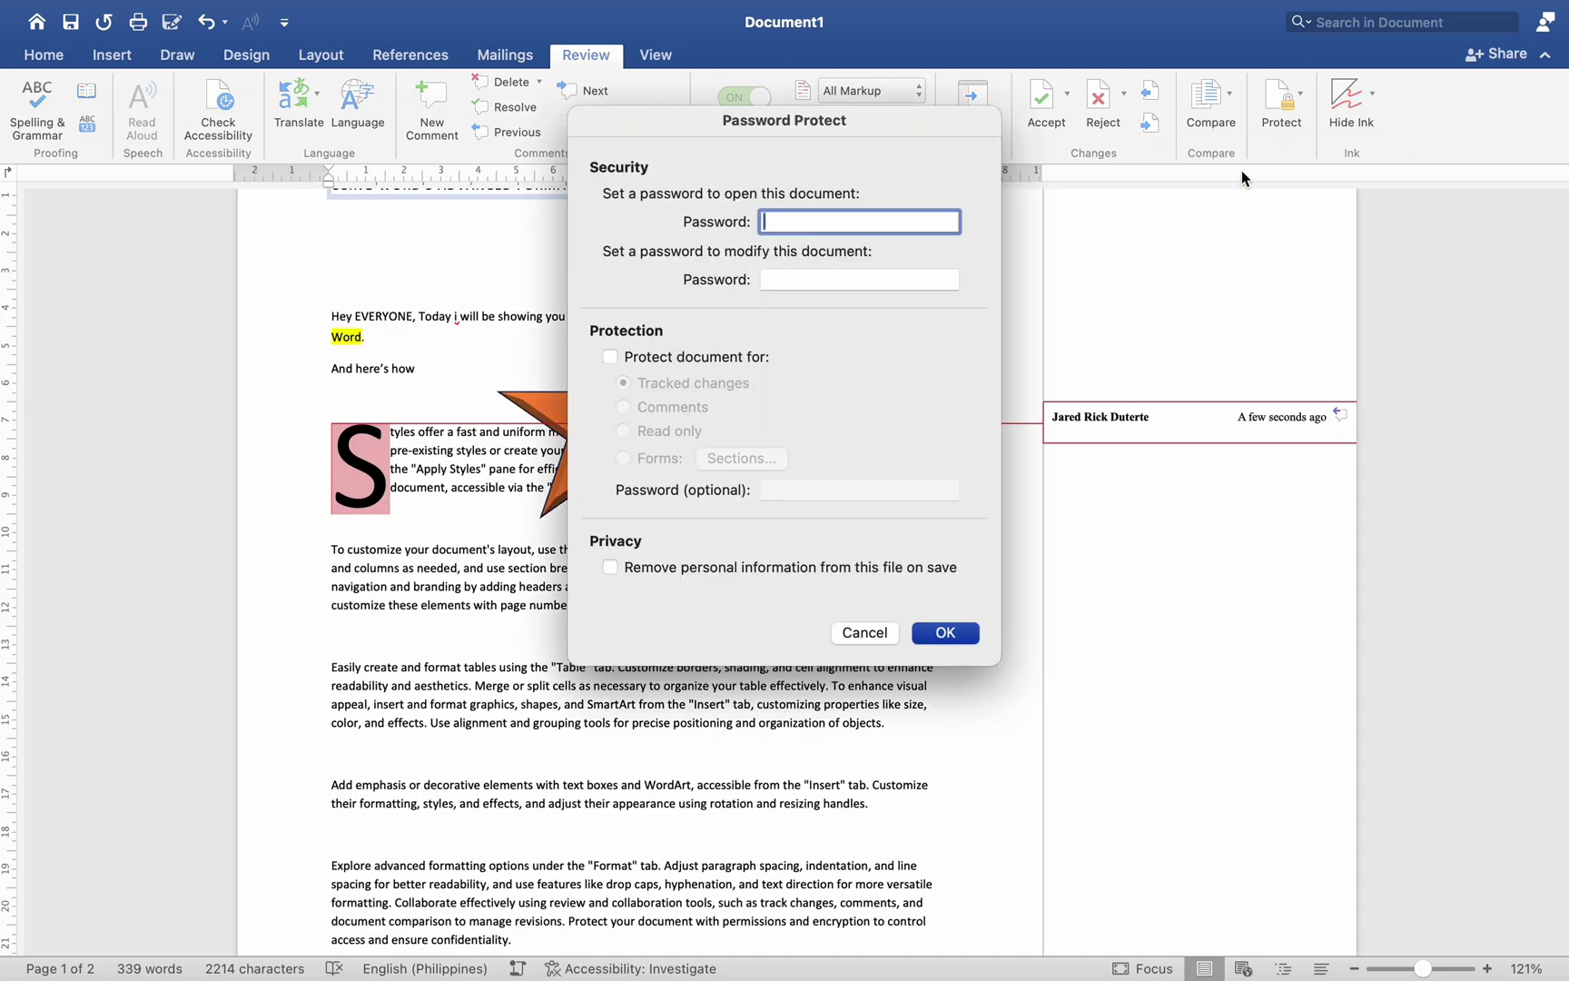
{"action": "left_click", "coordinate": [609, 357]}
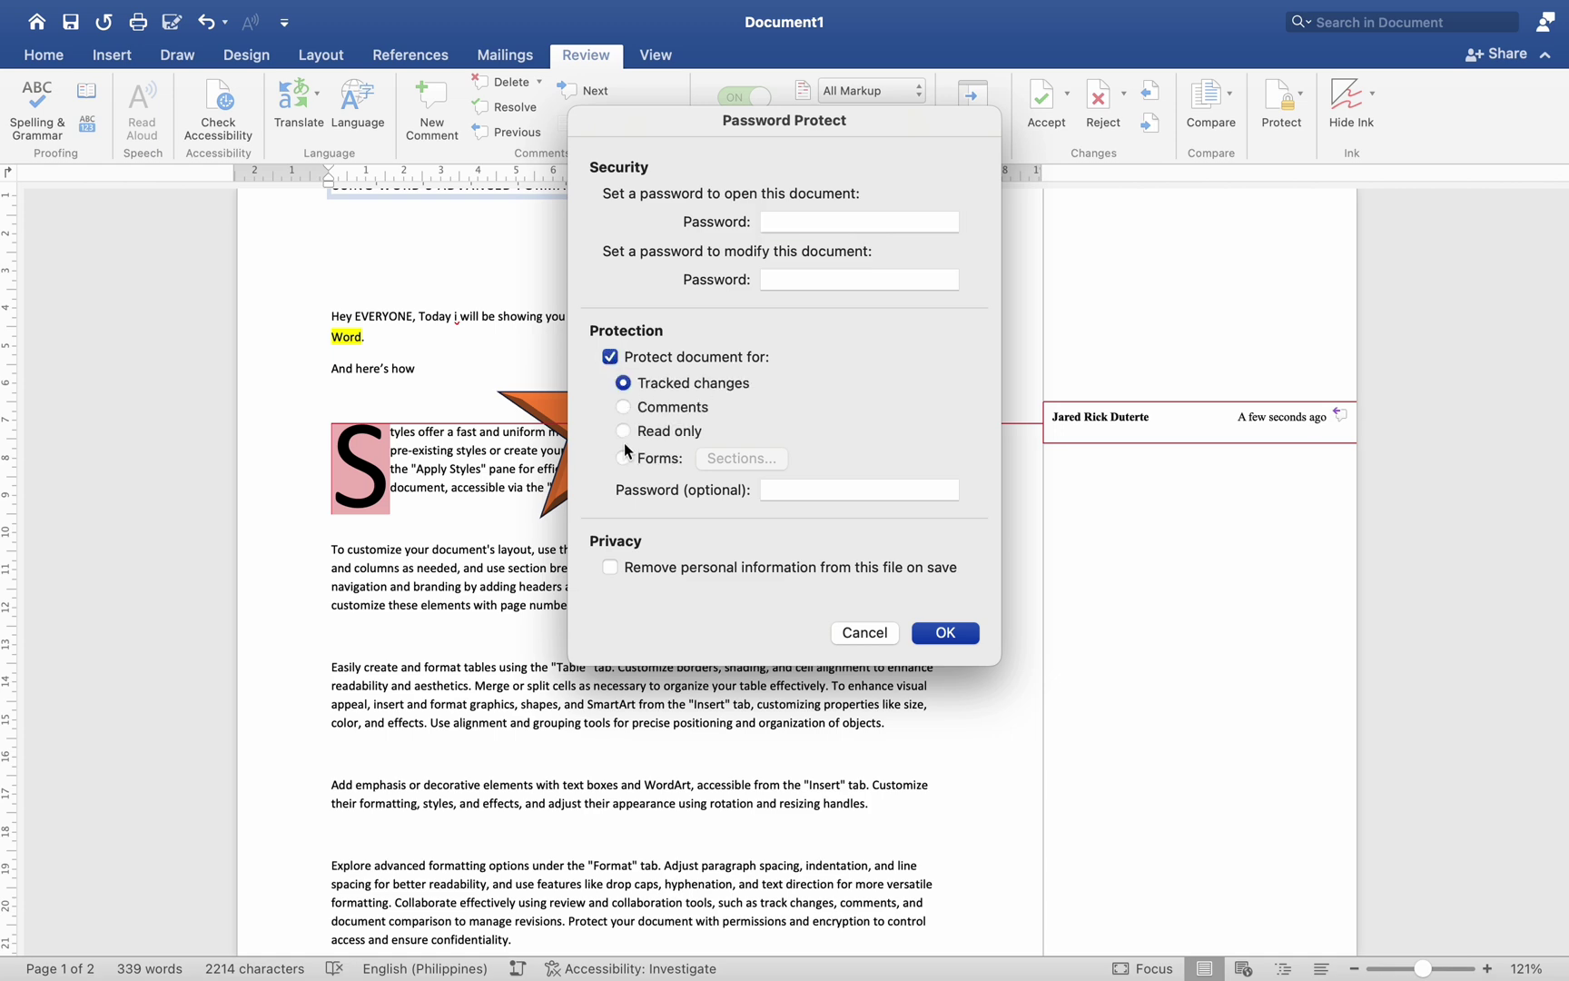
{"action": "left_click", "coordinate": [610, 357]}
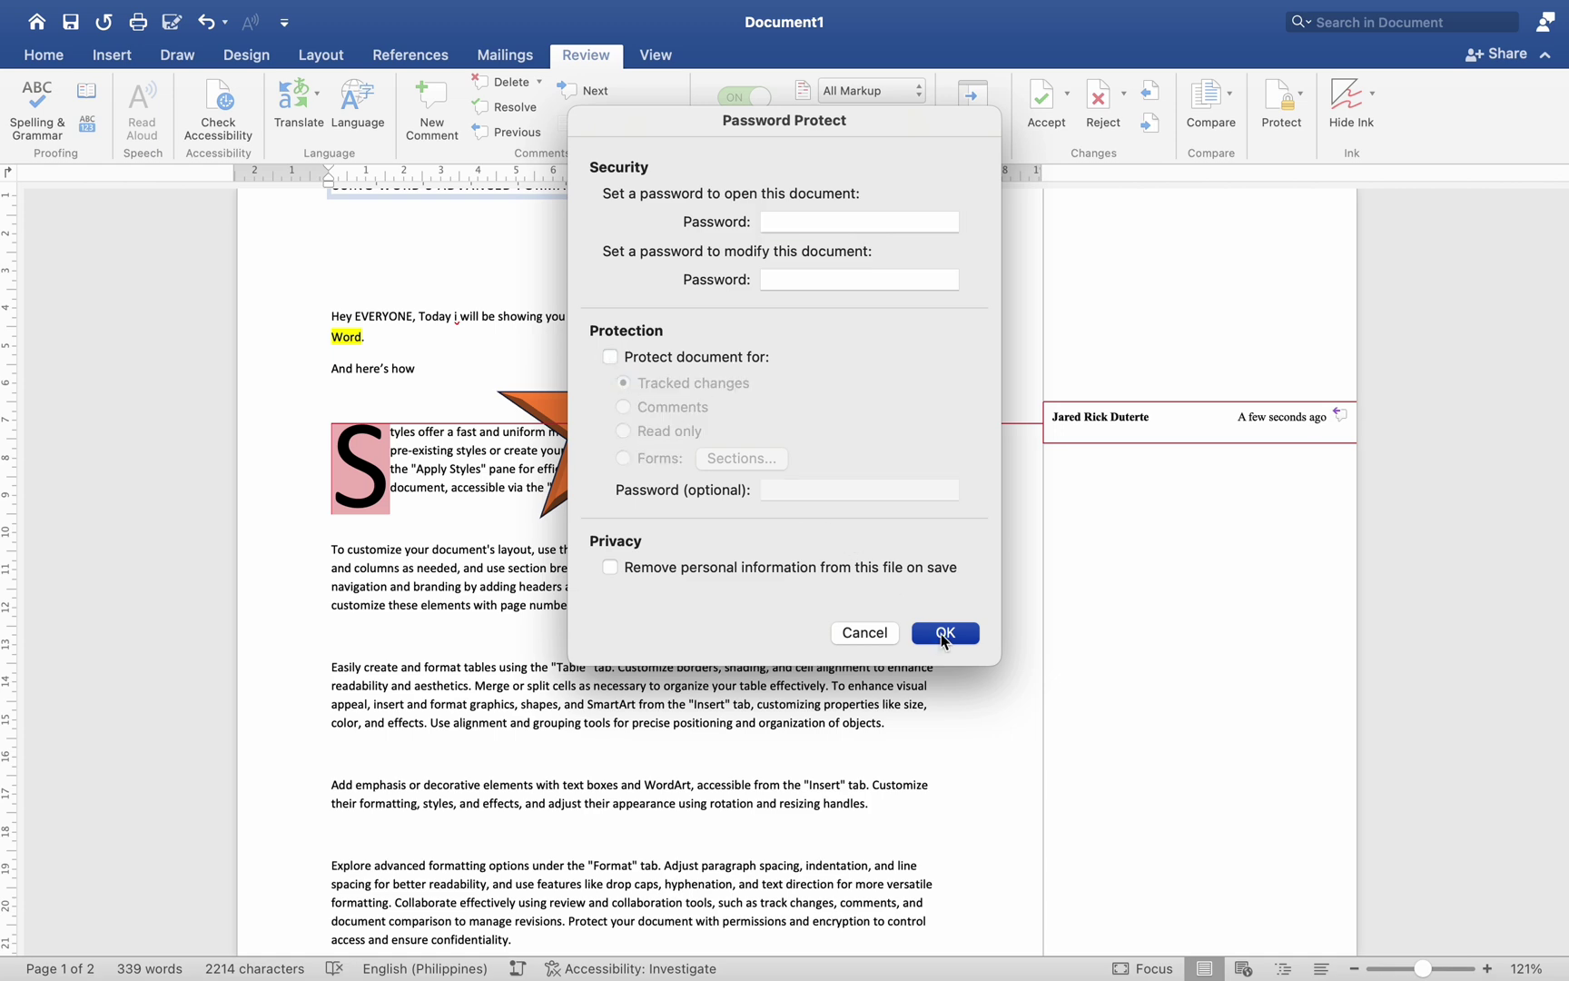
{"action": "left_click", "coordinate": [945, 633]}
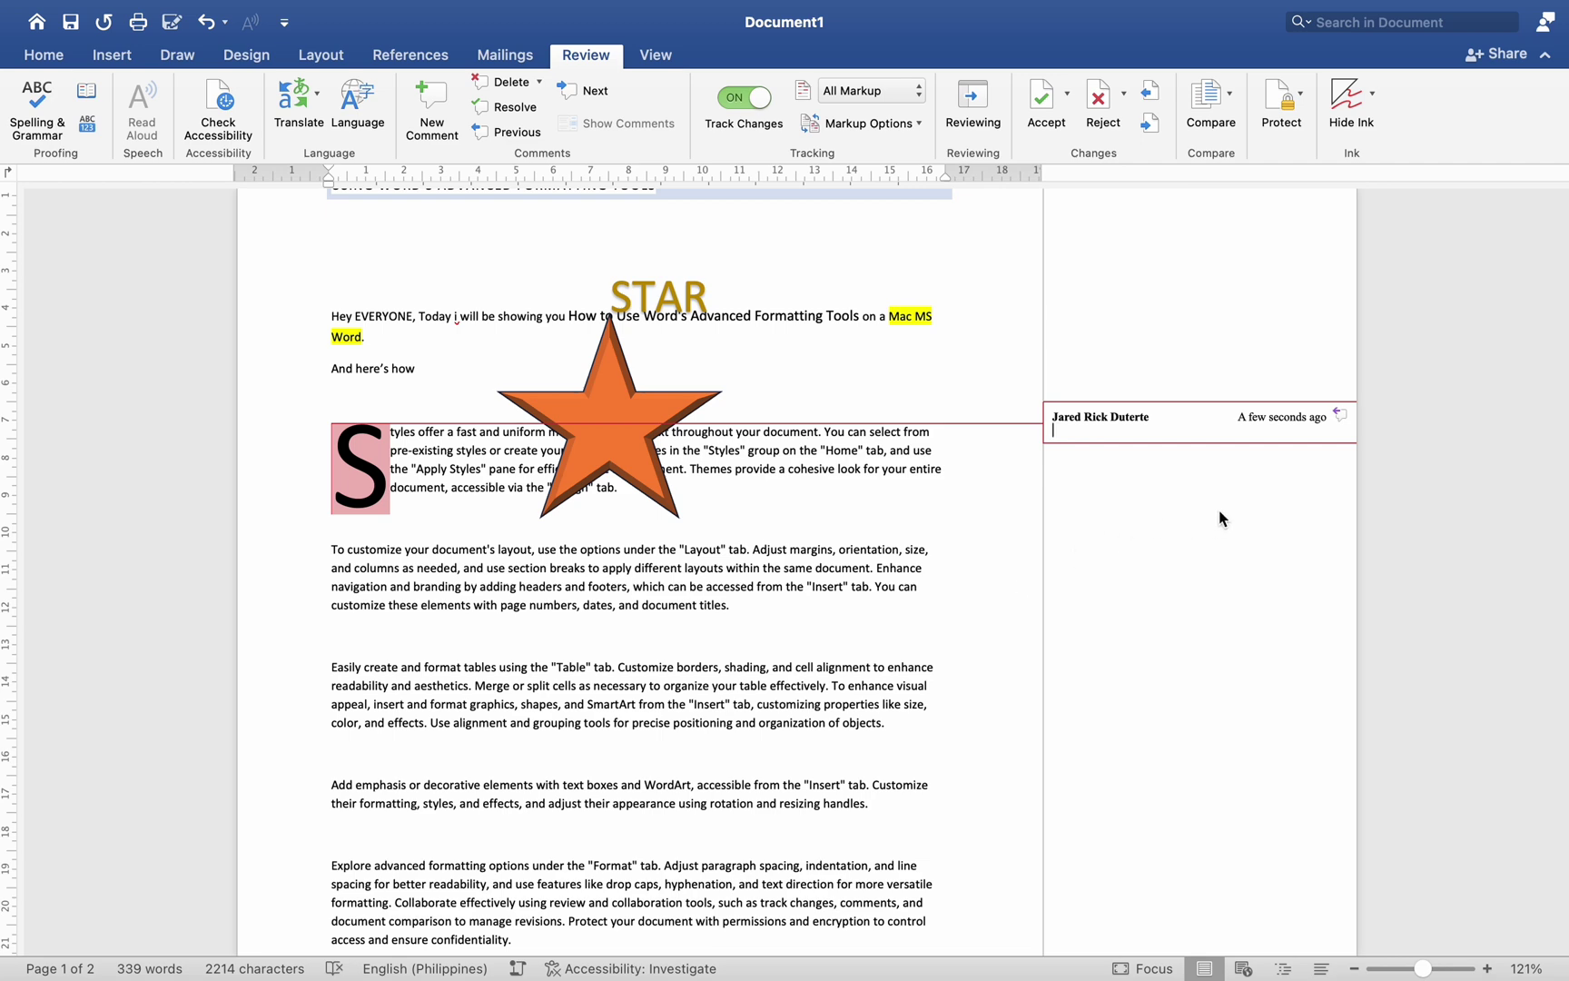